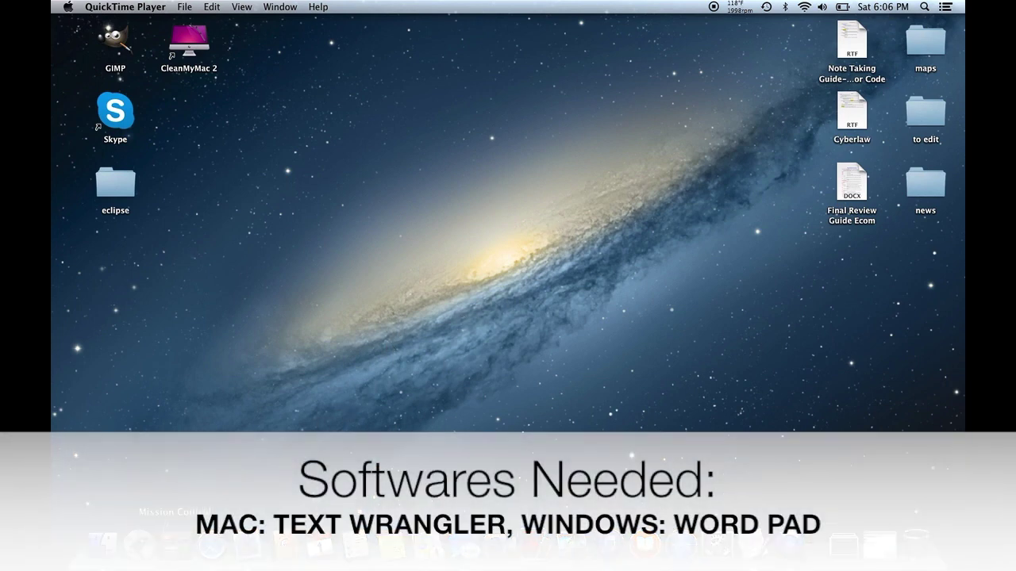
left_click(132, 536)
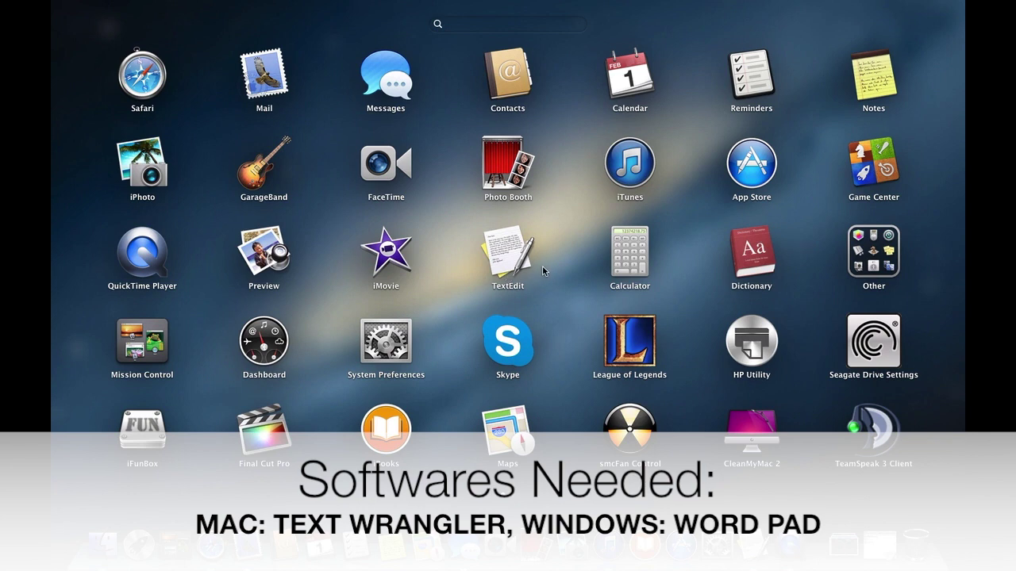
left_click(544, 271)
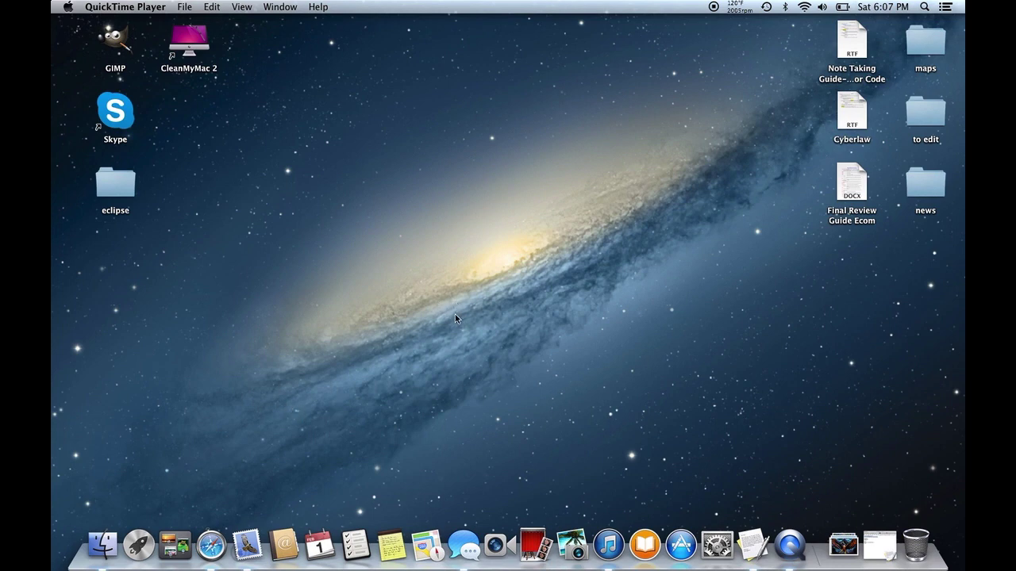
Switch to Safari and search Google for "ifunbox"
left_click(211, 544)
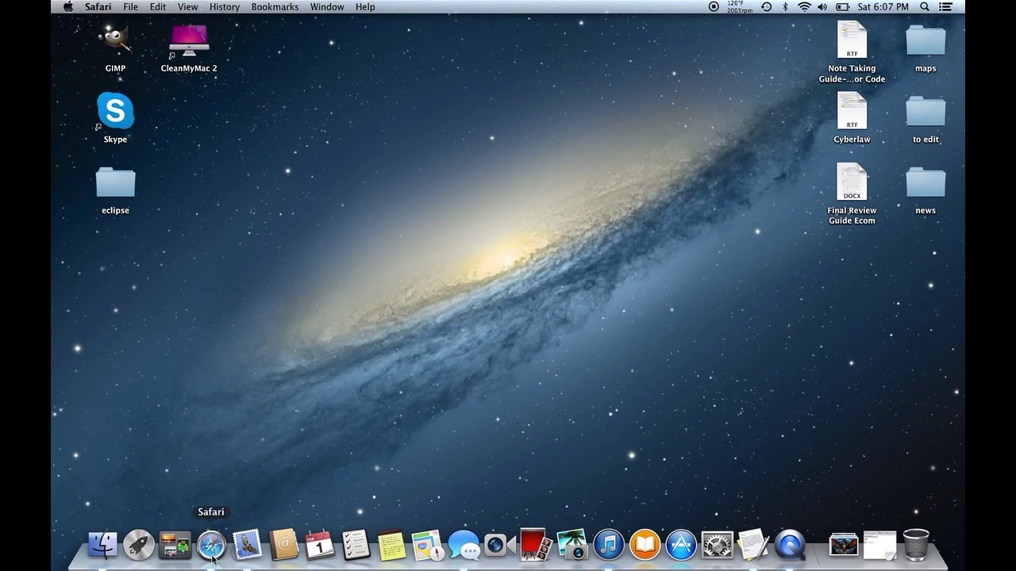
left_click(192, 51)
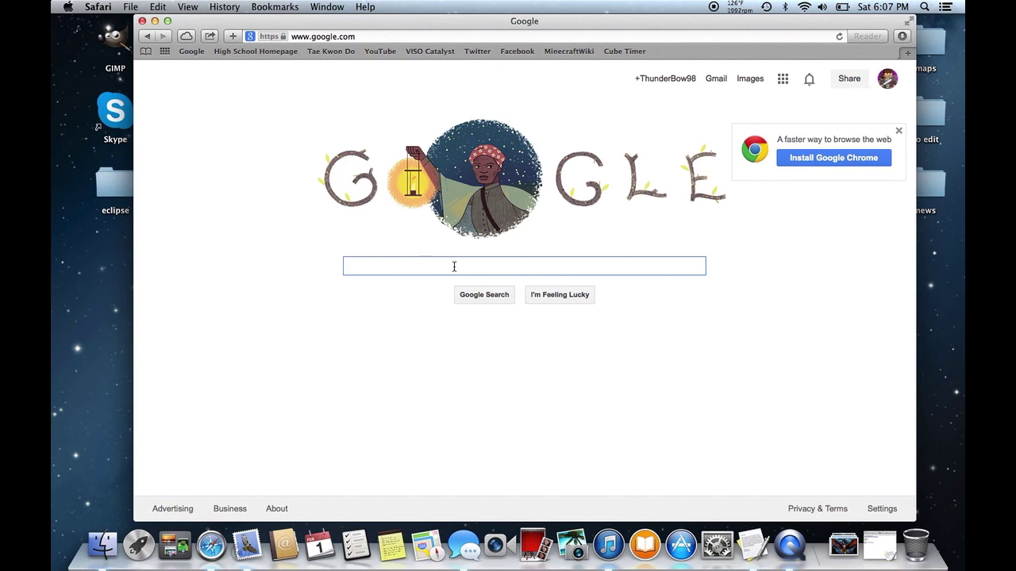
type("ifunbox")
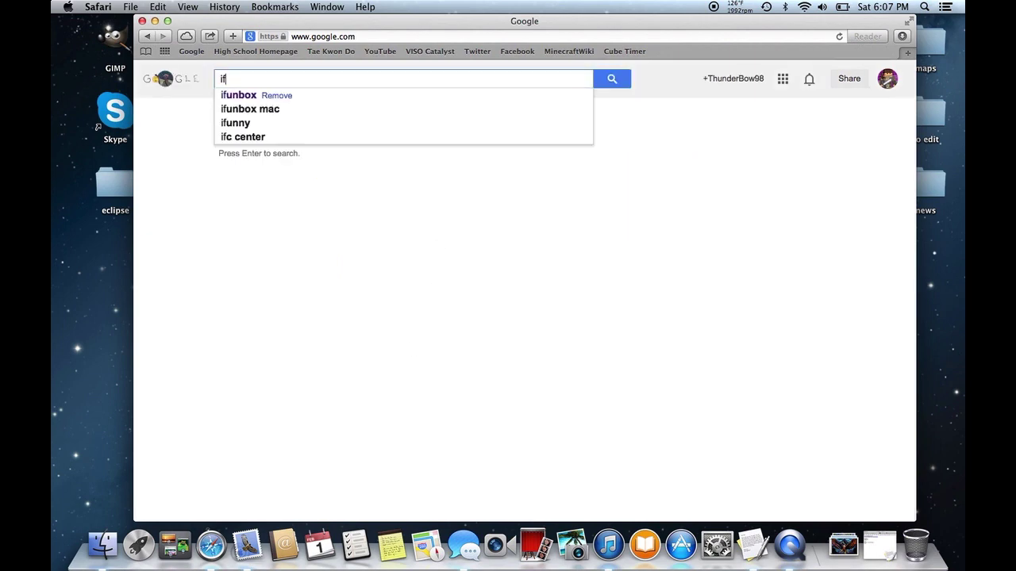
key("Return")
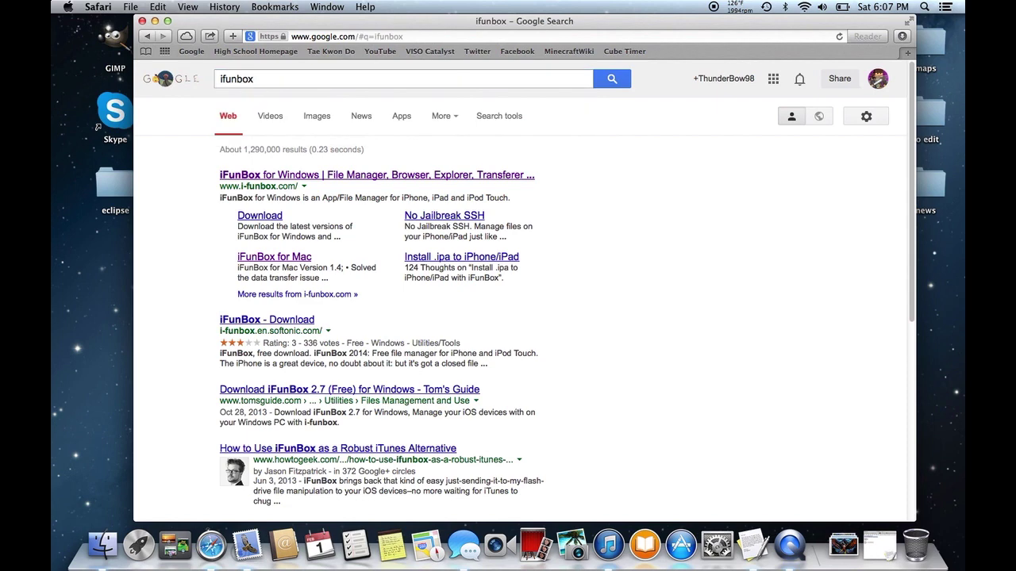
Open the i-funbox.com website from the results and view its iFunBox for Windows and iFunBox for Mac download pages
left_click(411, 174)
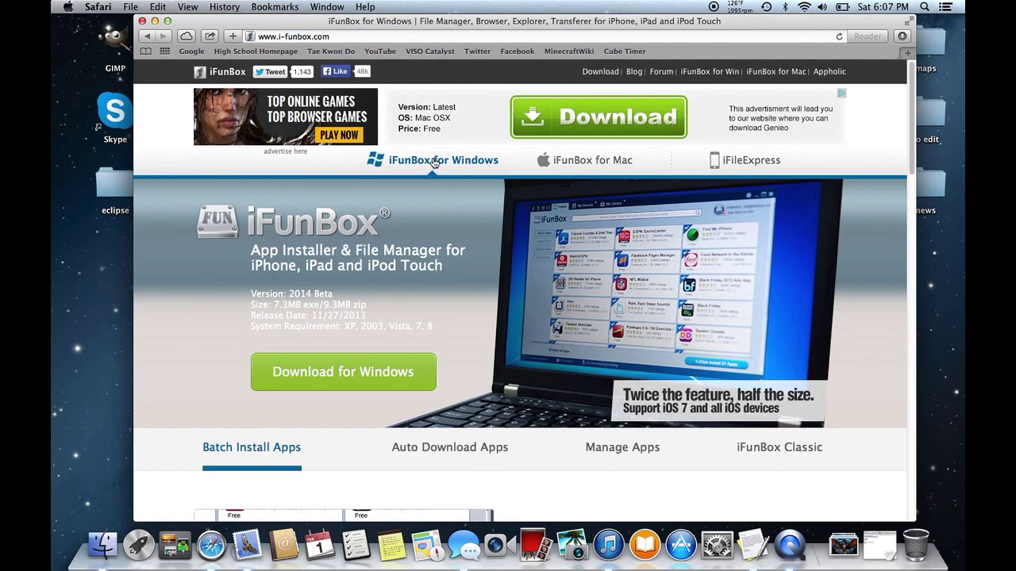
left_click(414, 162)
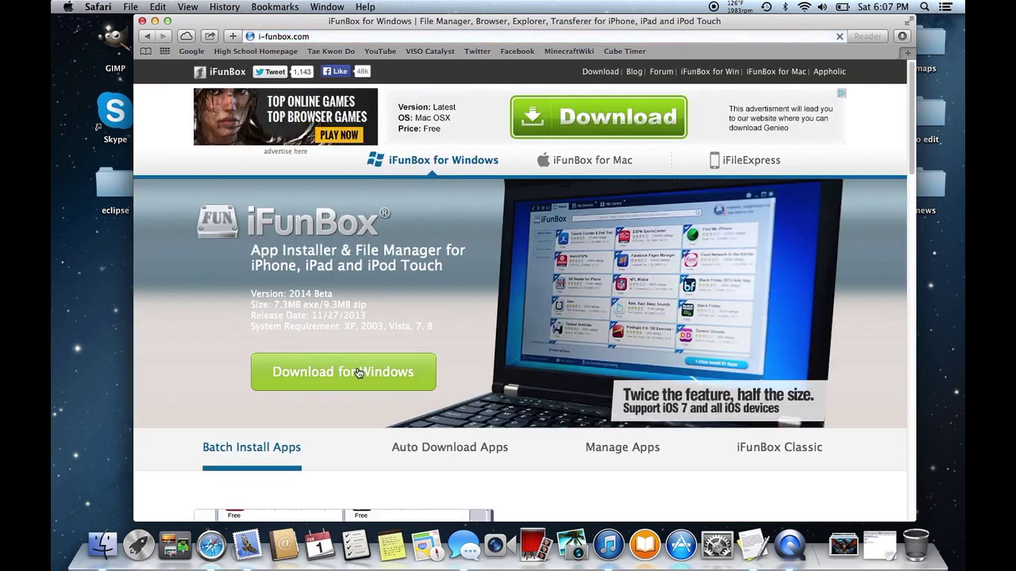
left_click(568, 163)
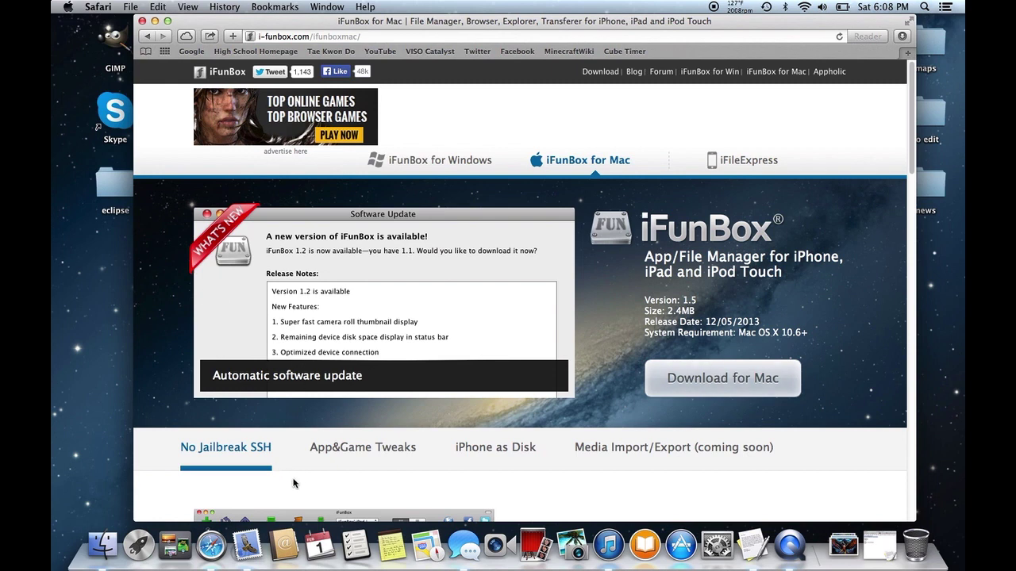
Search Google for "textwrangler" and open the Bare Bones Software TextWrangler product page
left_click(192, 51)
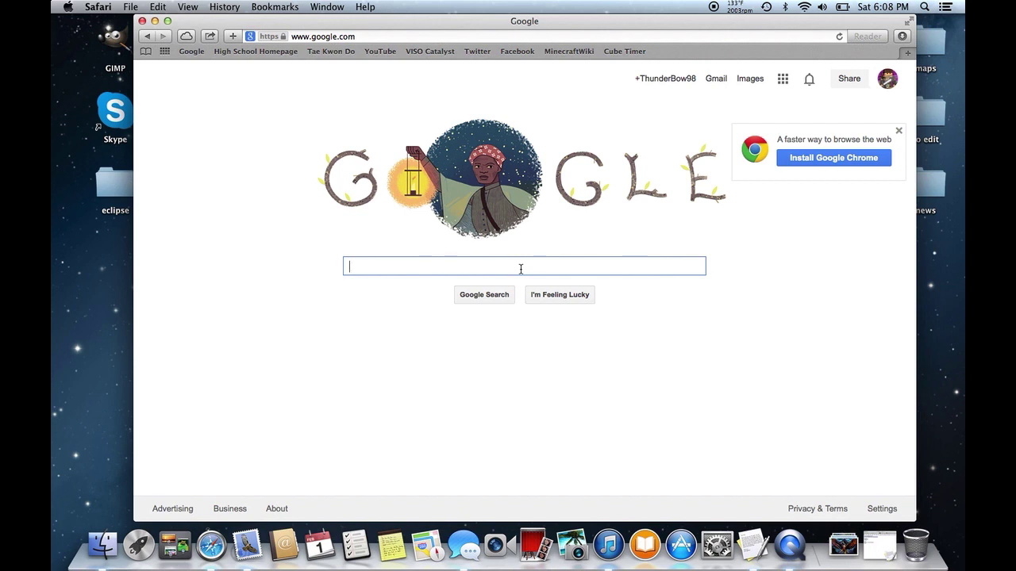
type("textwr")
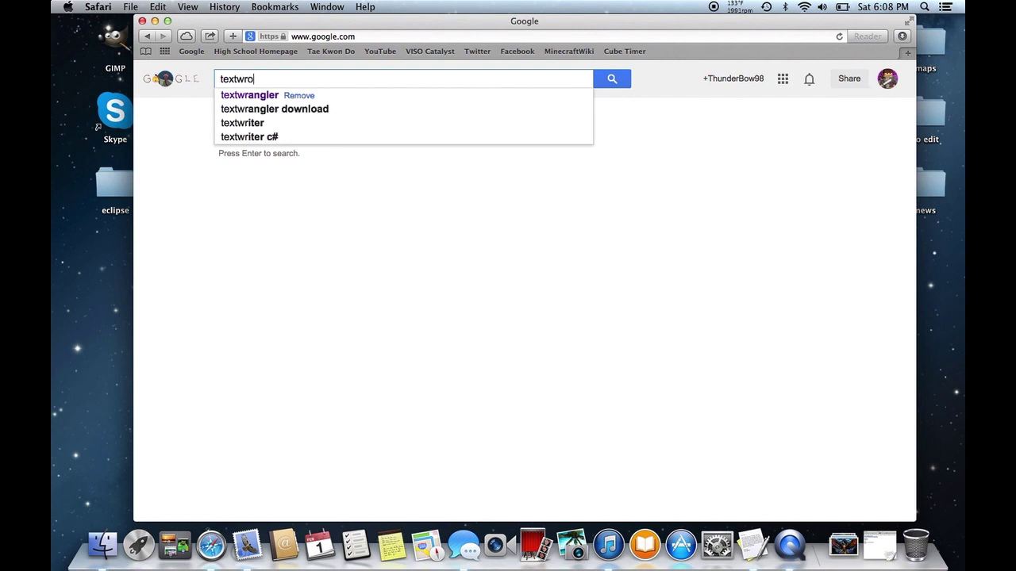
type("angler")
key("Return")
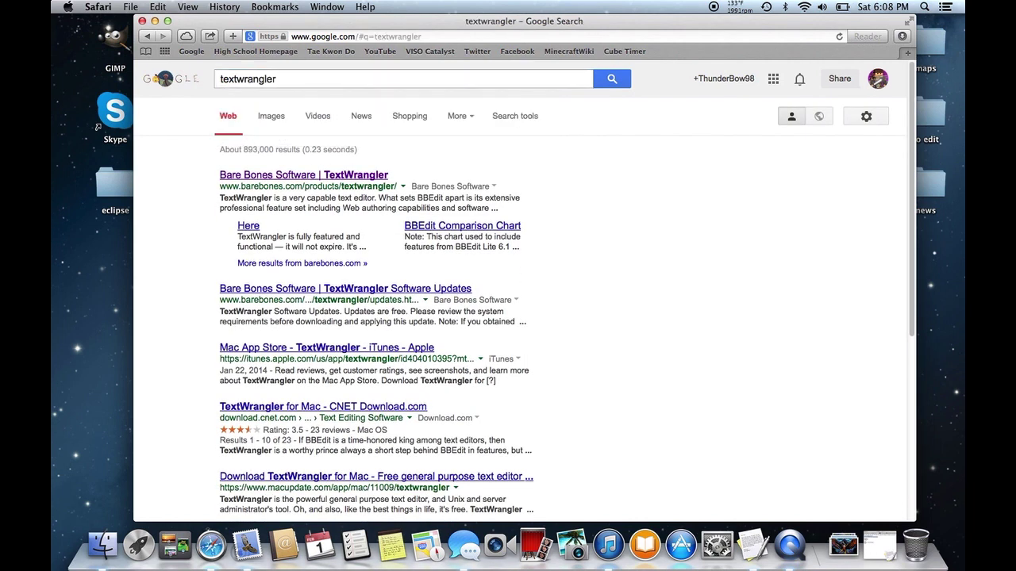
left_click(236, 177)
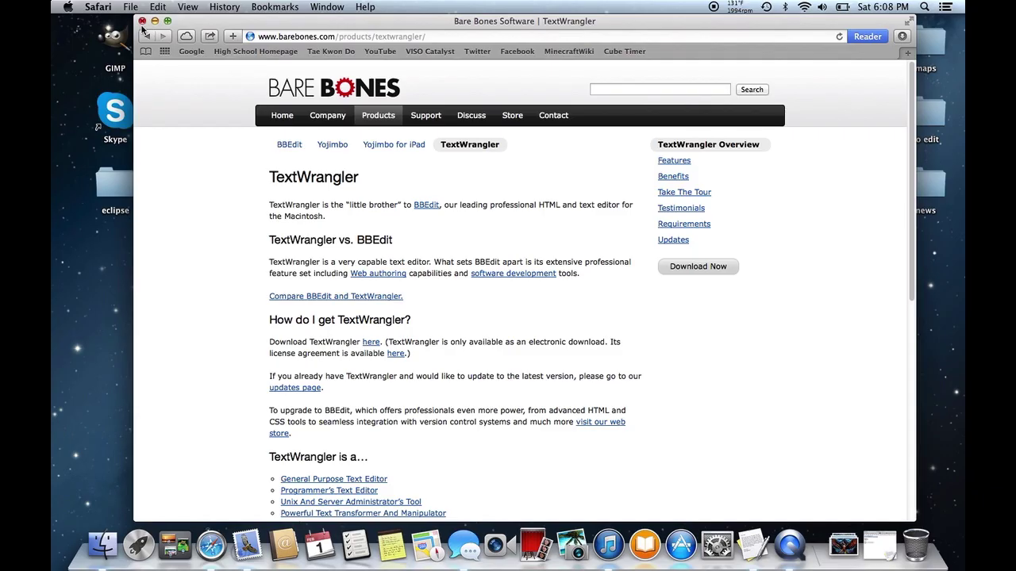
Close the browser window and look through the installed applications for iFunBox and TextWrangler
key("super+w")
left_click(138, 546)
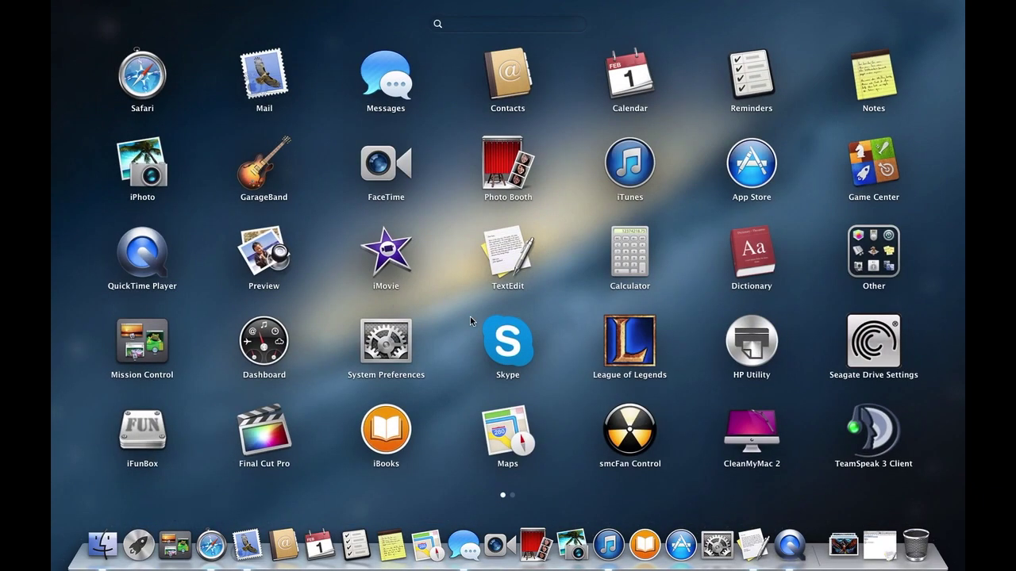
scroll(526, 222, "right", 5)
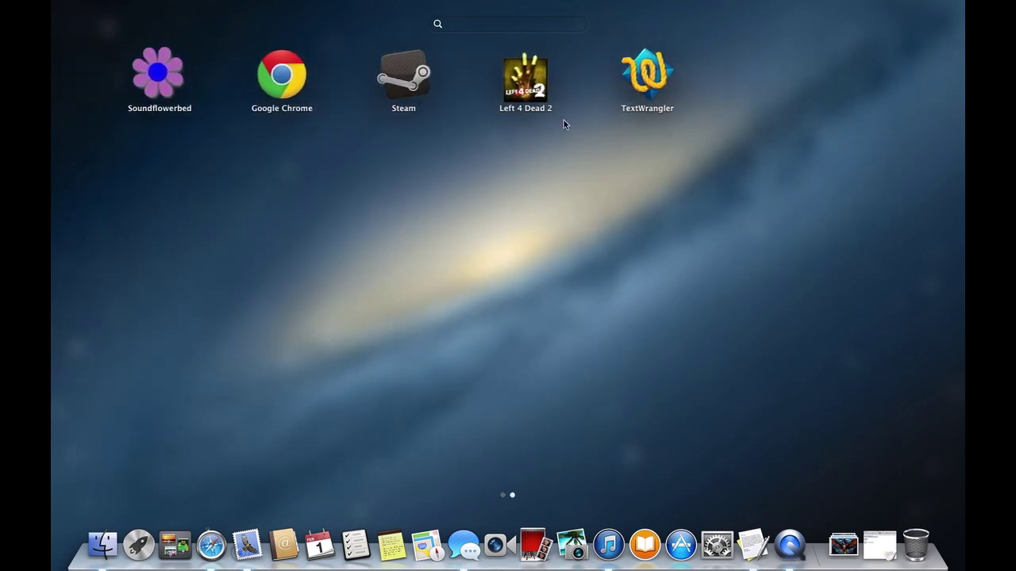
left_click(784, 262)
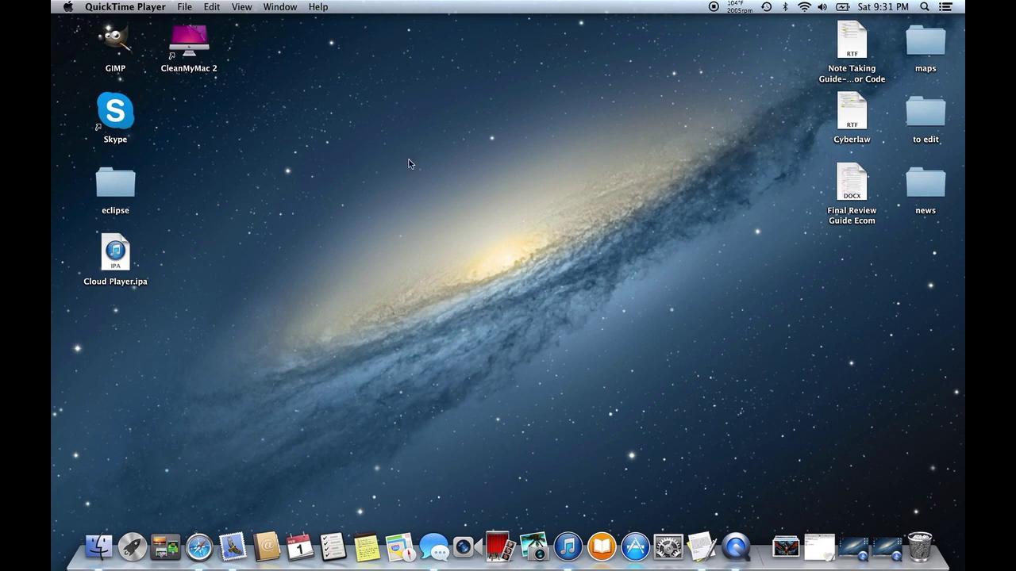
left_click_drag(672, 179, 361, 338)
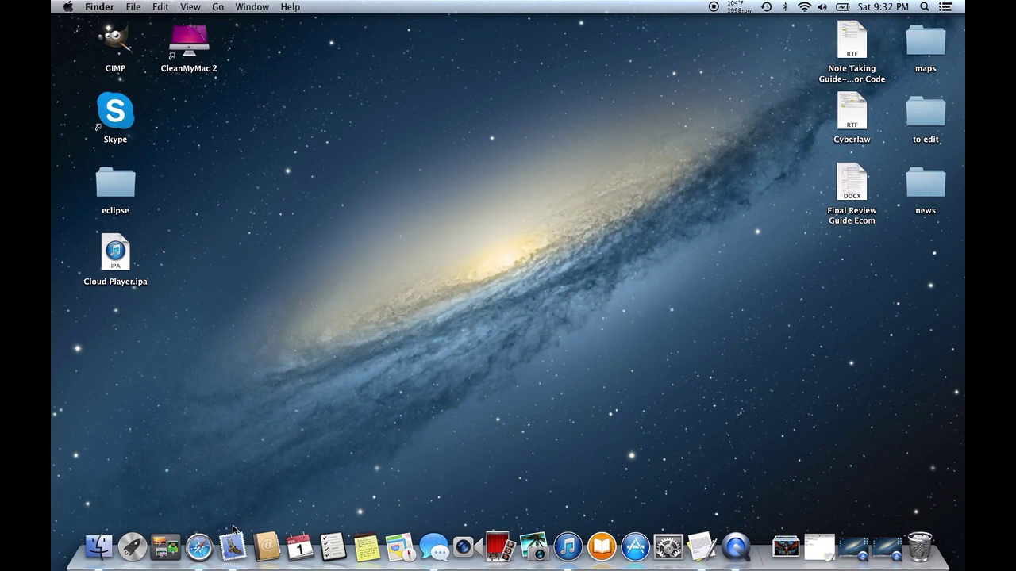
left_click(131, 547)
scroll(346, 356, "right", 3)
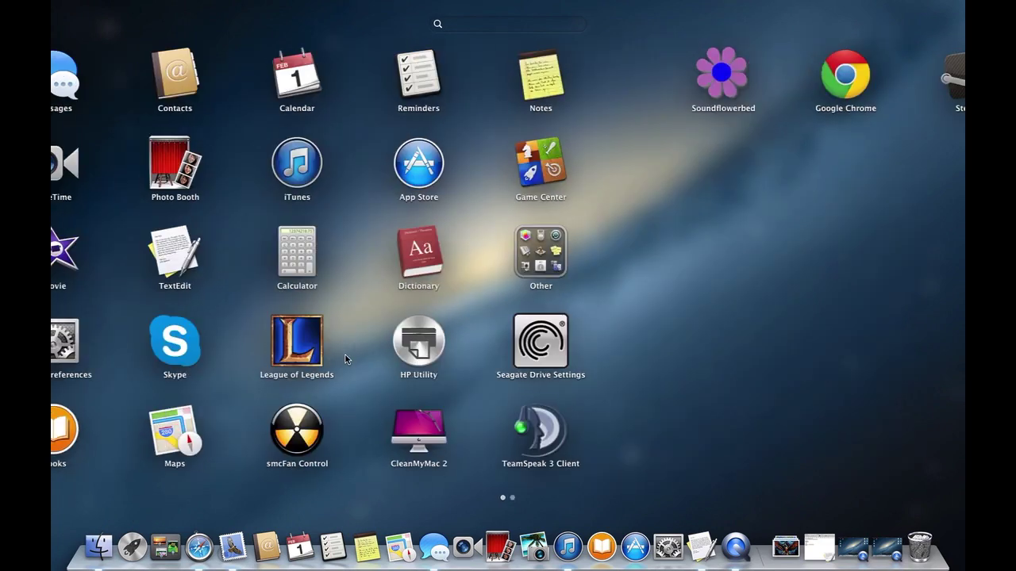
left_click(422, 319)
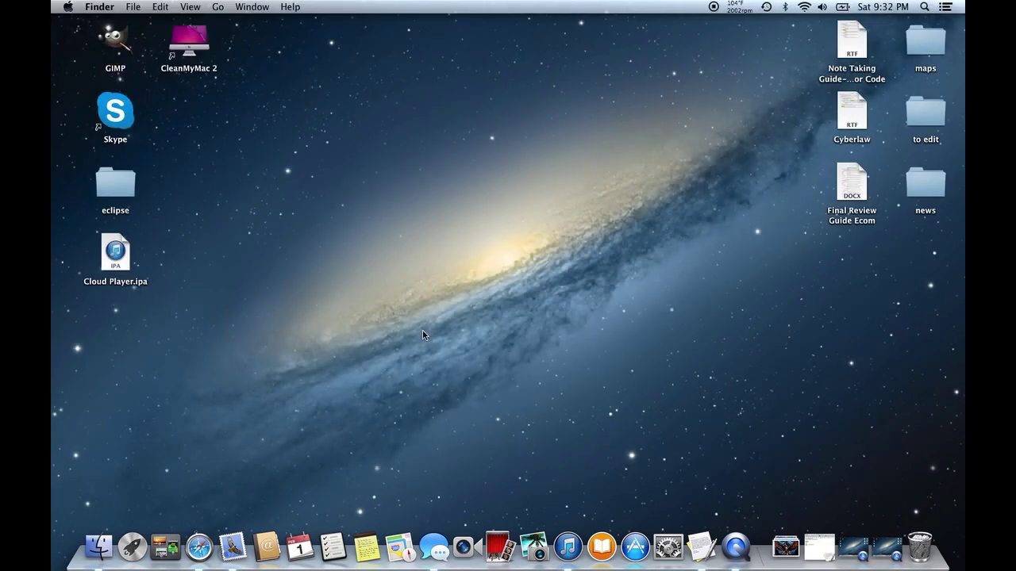
Launch iFunBox and list the user applications on the connected iPhone
left_click(132, 547)
scroll(252, 327, "left", 3)
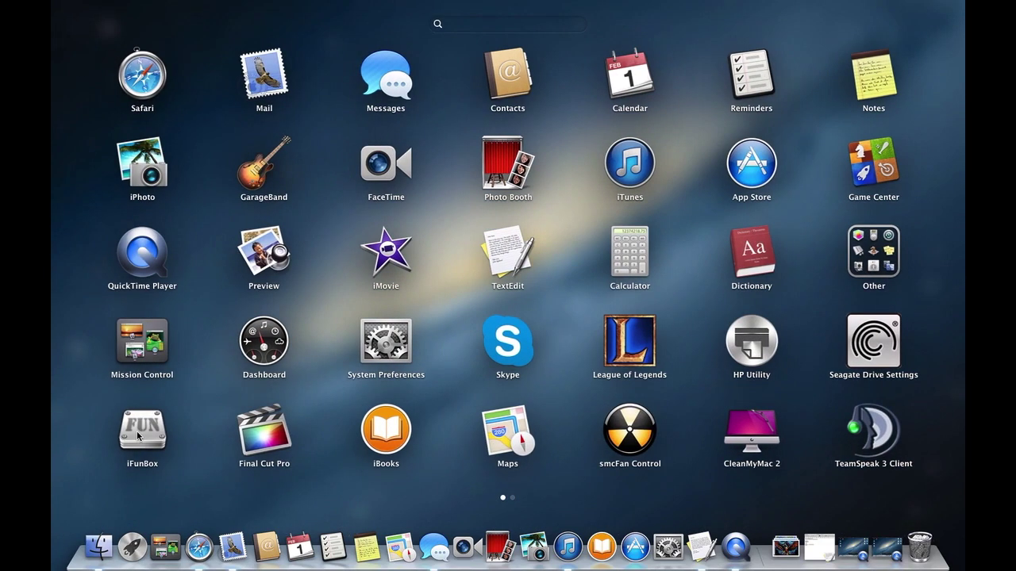
left_click(142, 431)
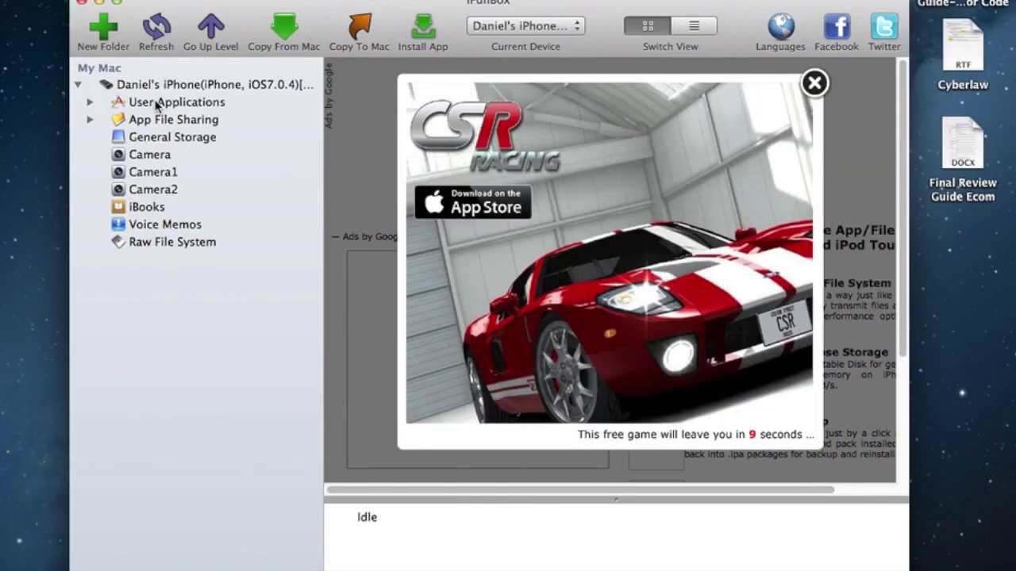
left_click(157, 105)
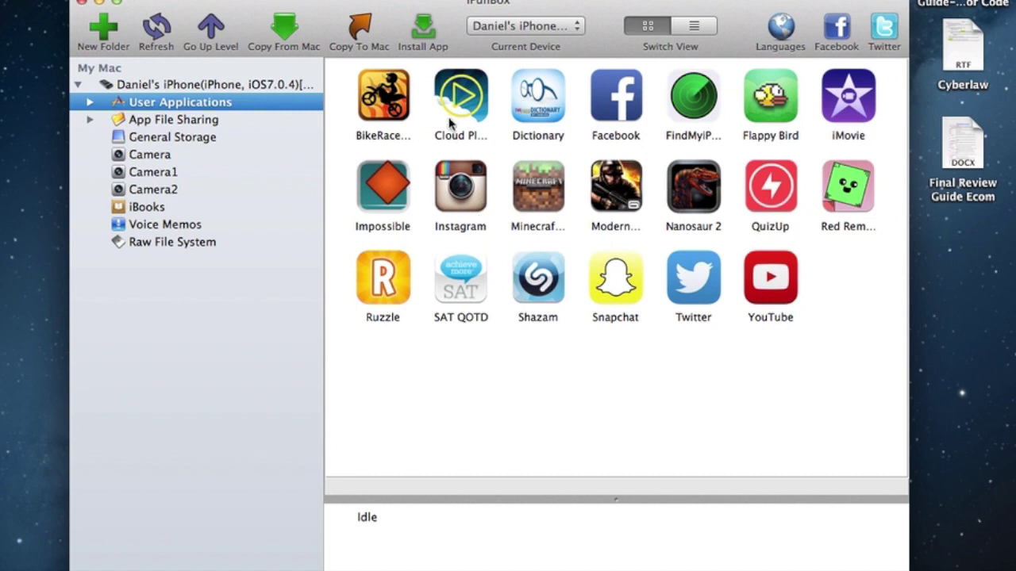
Open the Preferences folder inside the Library folder of the Cloud Player app
double_click(450, 120)
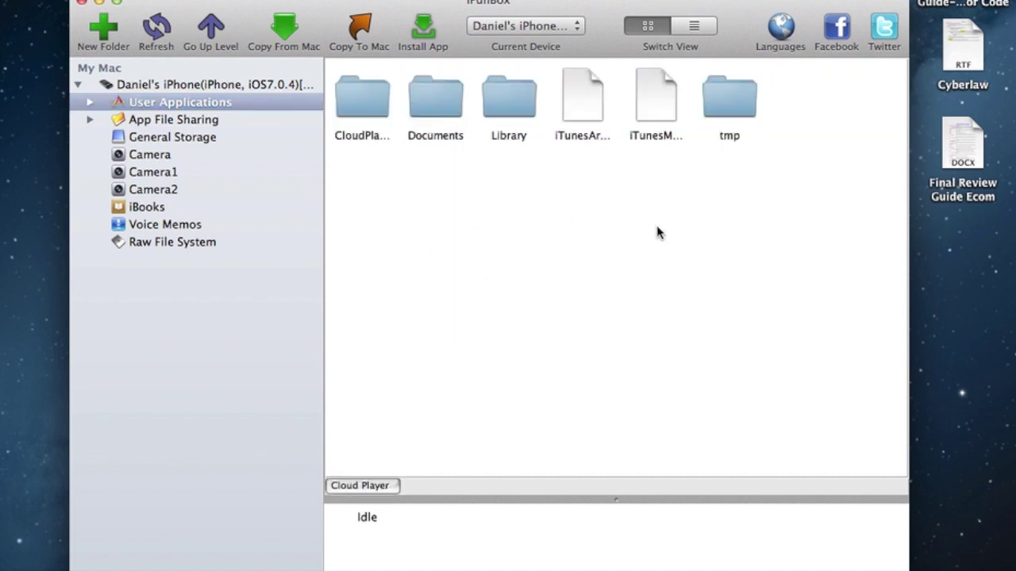
double_click(523, 100)
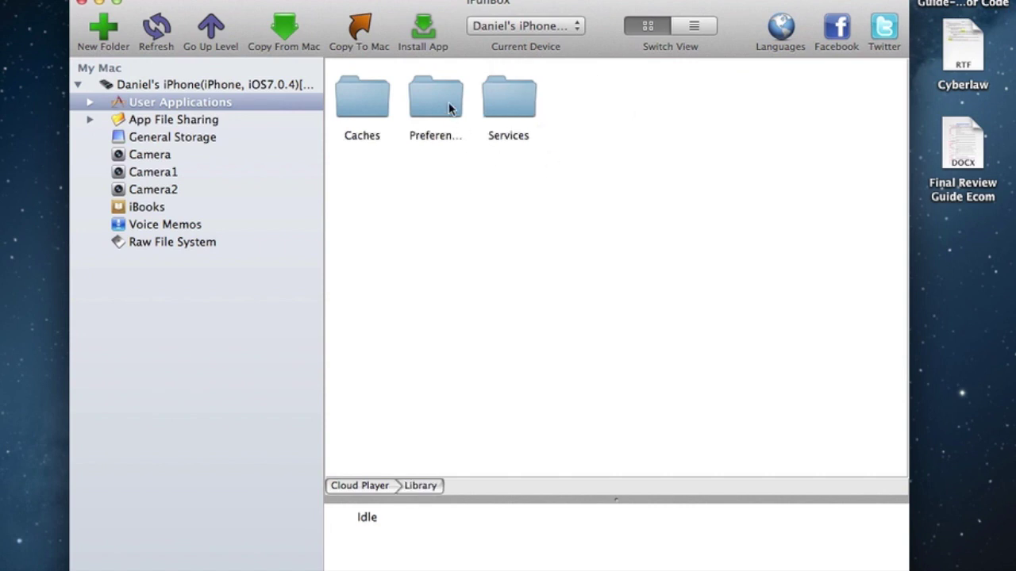
left_click(448, 108)
double_click(448, 108)
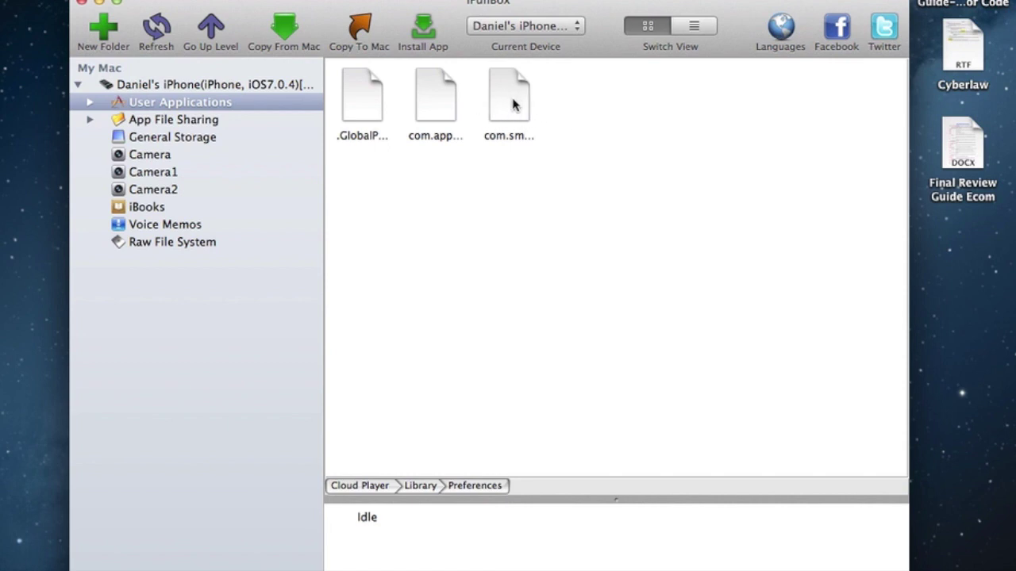
Copy com.smartsoftware.cloudplayer.plist from the Preferences folder to the Mac desktop and minimize iFunBox
left_click_drag(500, 99, 1015, 238)
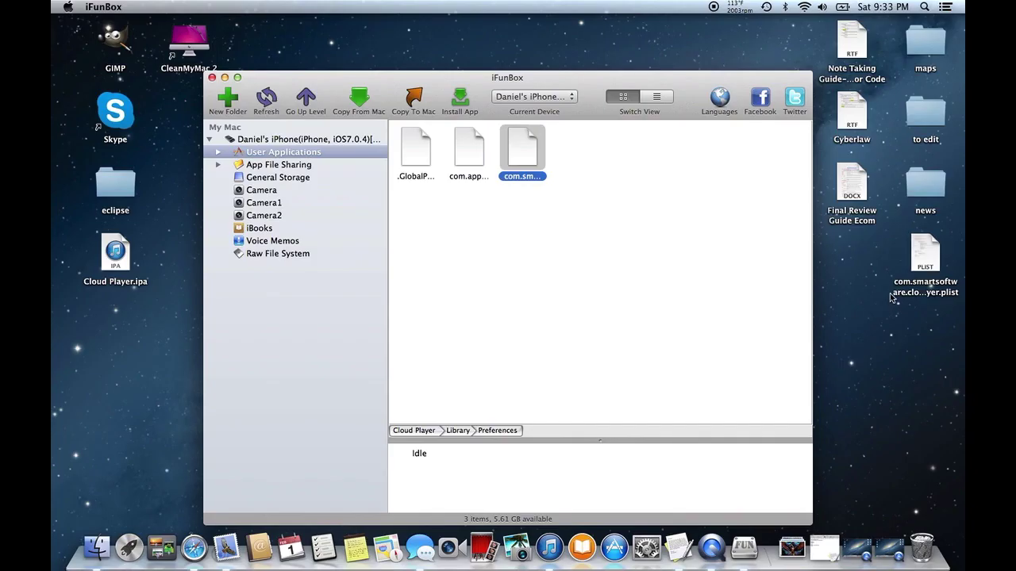
left_click(225, 77)
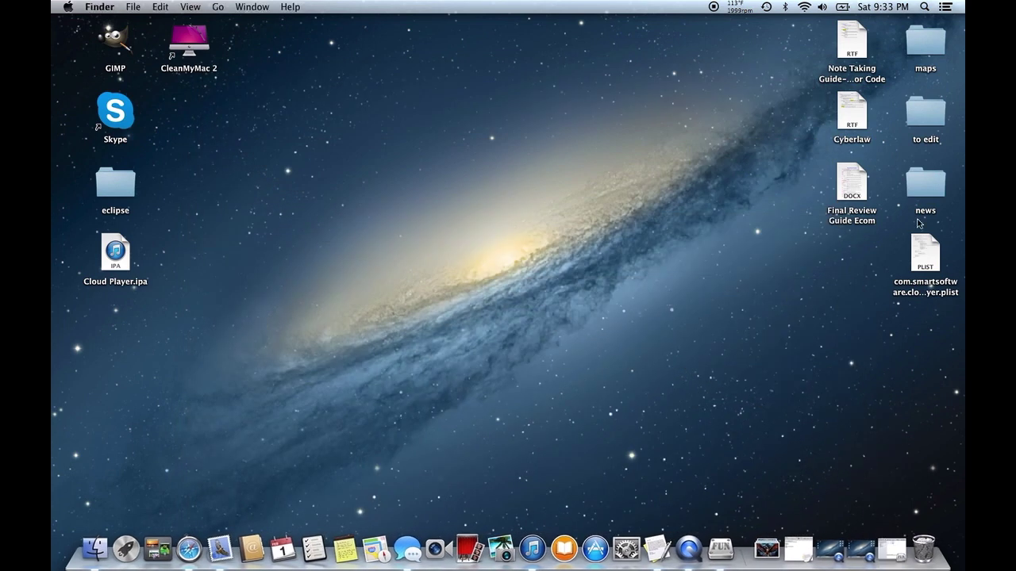
left_click(925, 260)
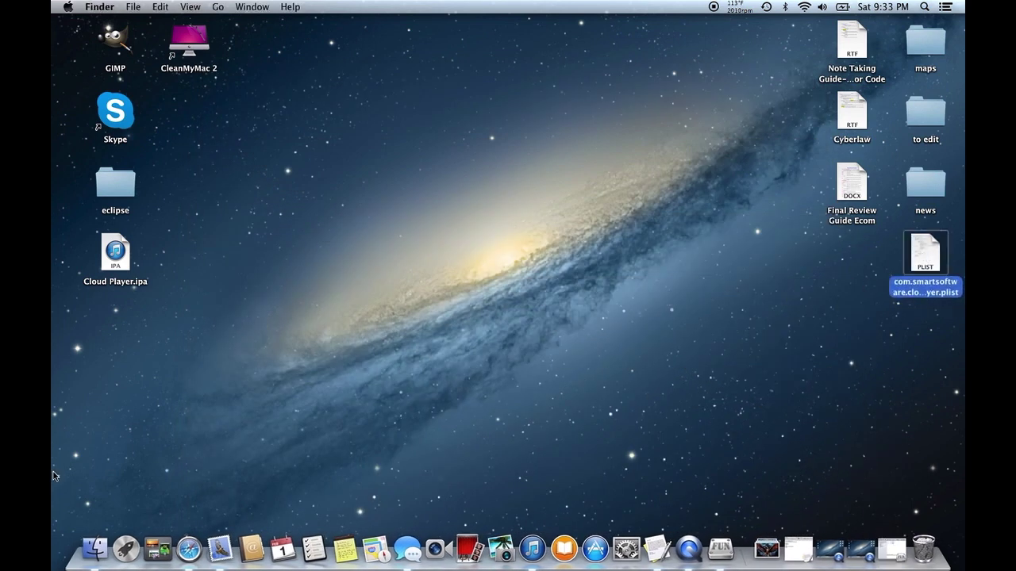
Launch TextWrangler from the installed applications
left_click(117, 565)
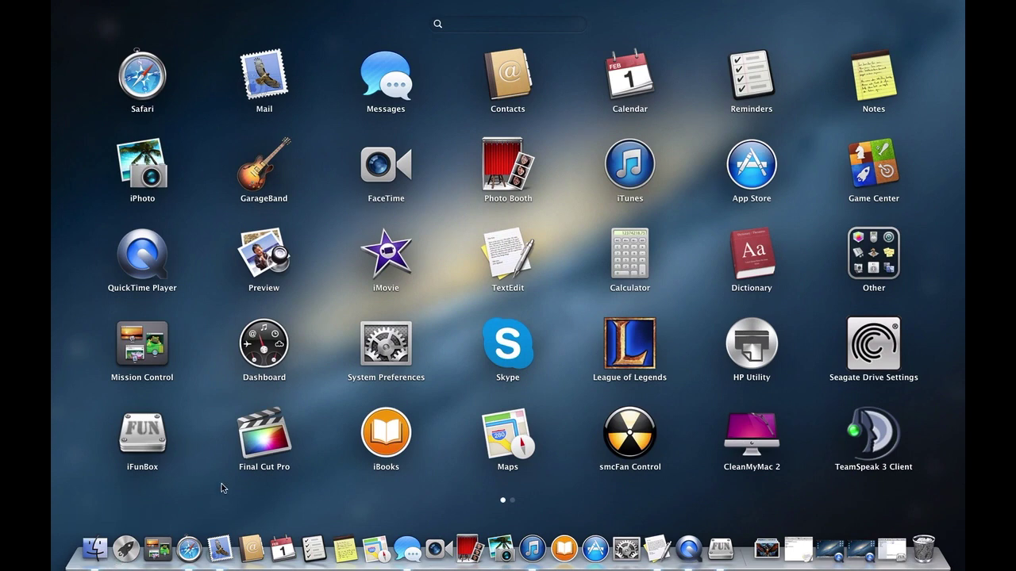
scroll(381, 343, "right", 5)
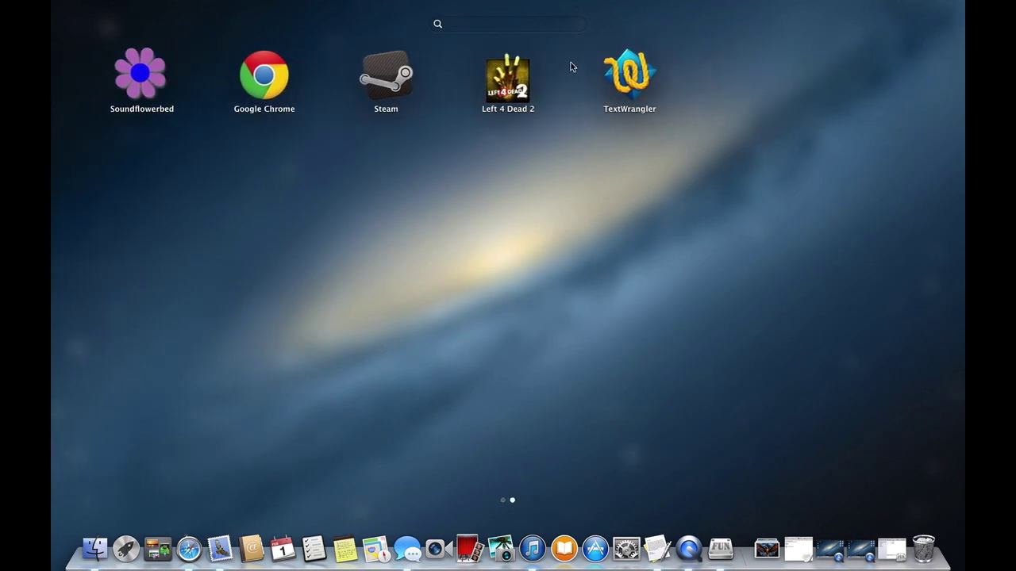
left_click(631, 72)
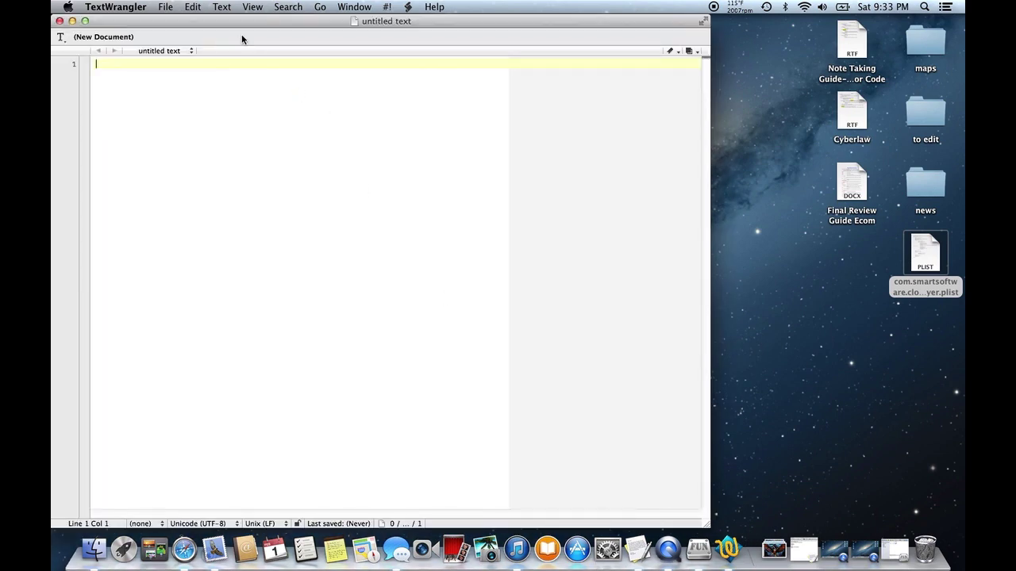
Open com.smartsoftware.cloudplayer.plist from the desktop and look through its contents
left_click(171, 9)
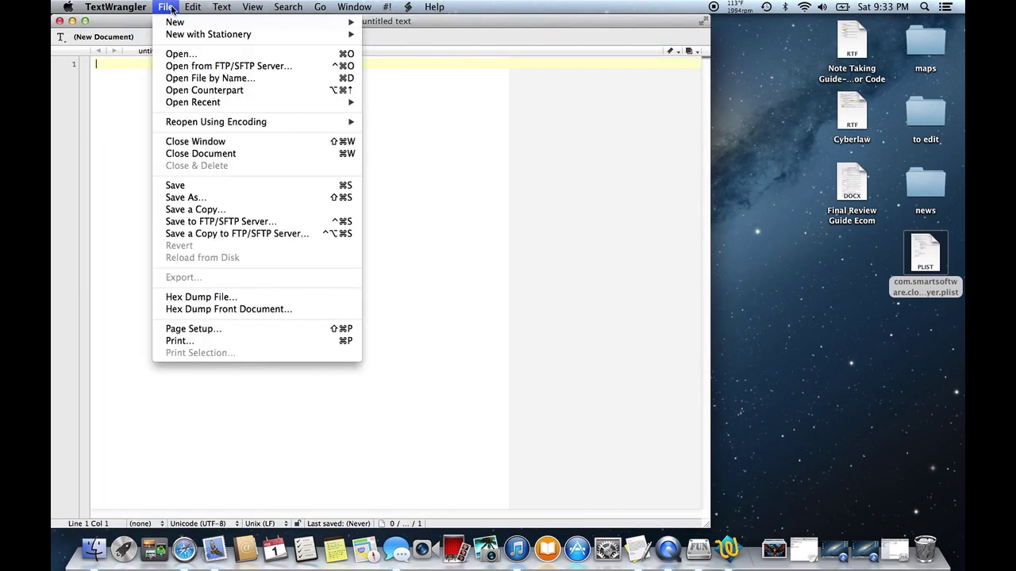
left_click(182, 55)
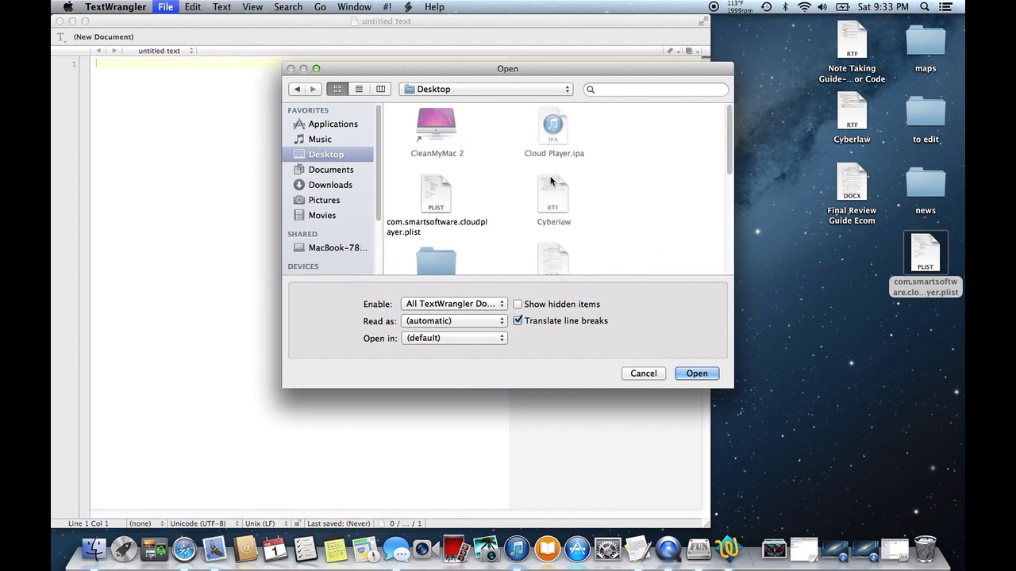
scroll(551, 181, "down", 5)
scroll(432, 149, "up", 3)
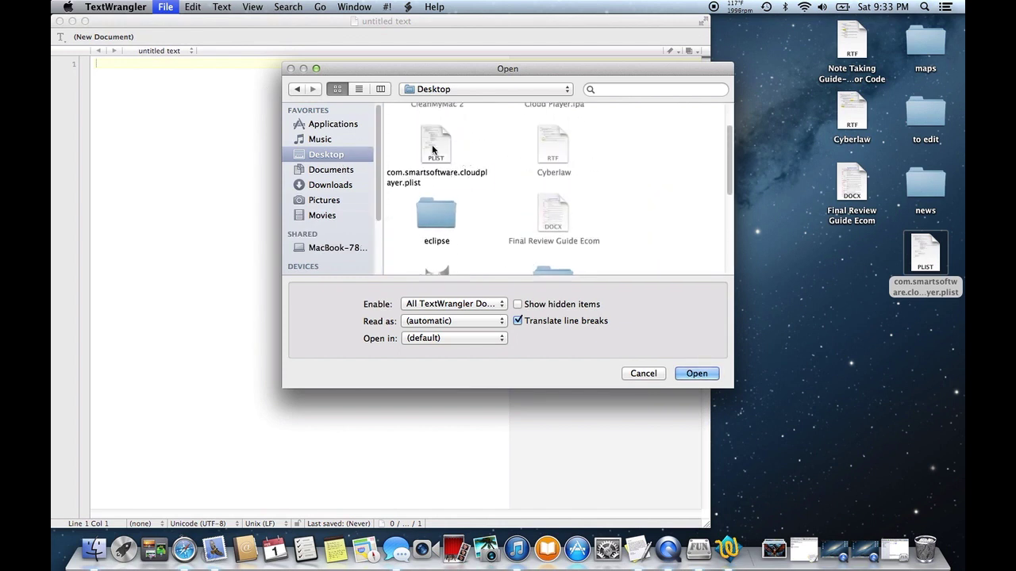
left_click(432, 149)
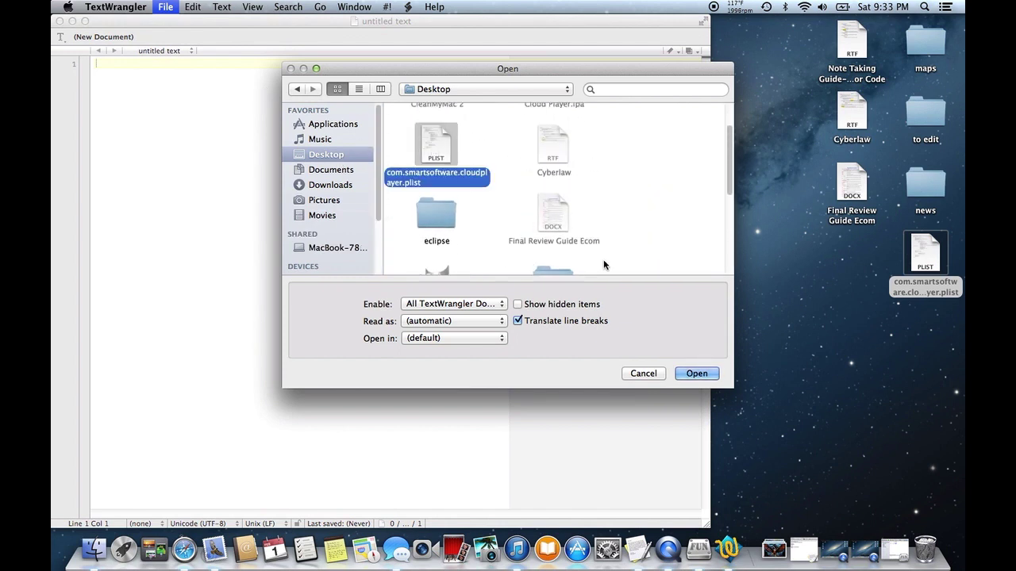
left_click(697, 374)
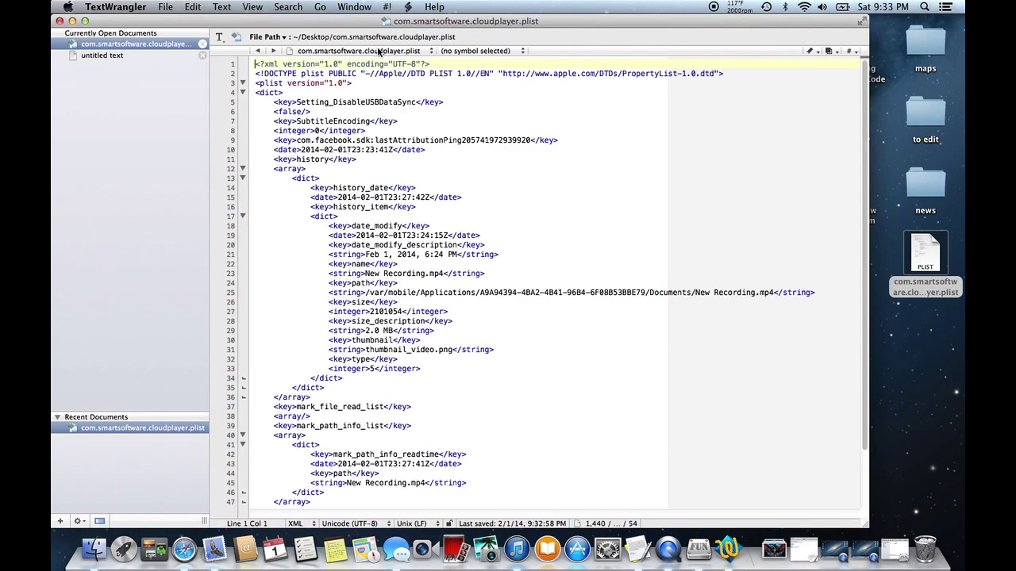
scroll(470, 176, "down", 5)
scroll(390, 164, "up", 5)
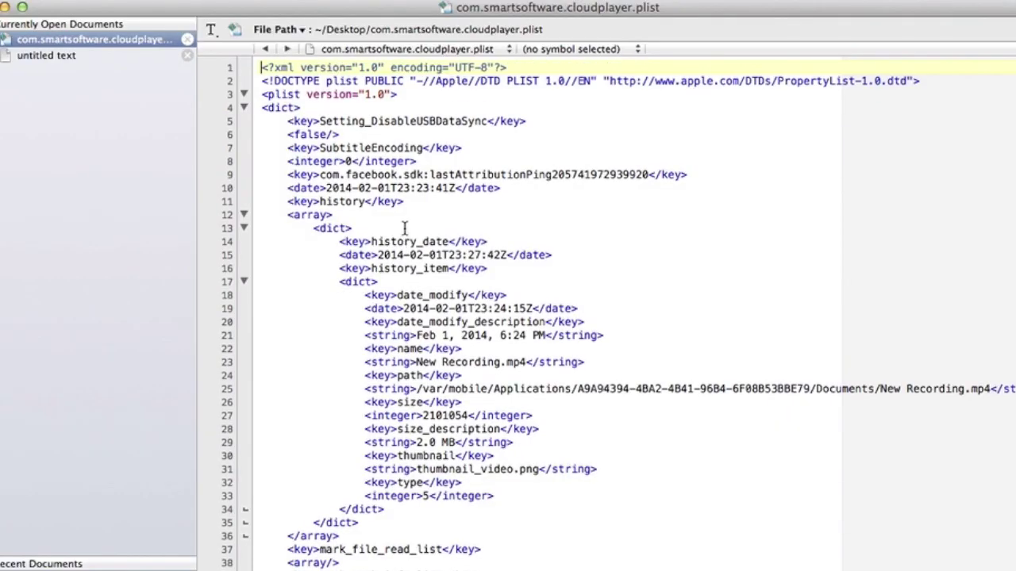
scroll(404, 229, "down", 4)
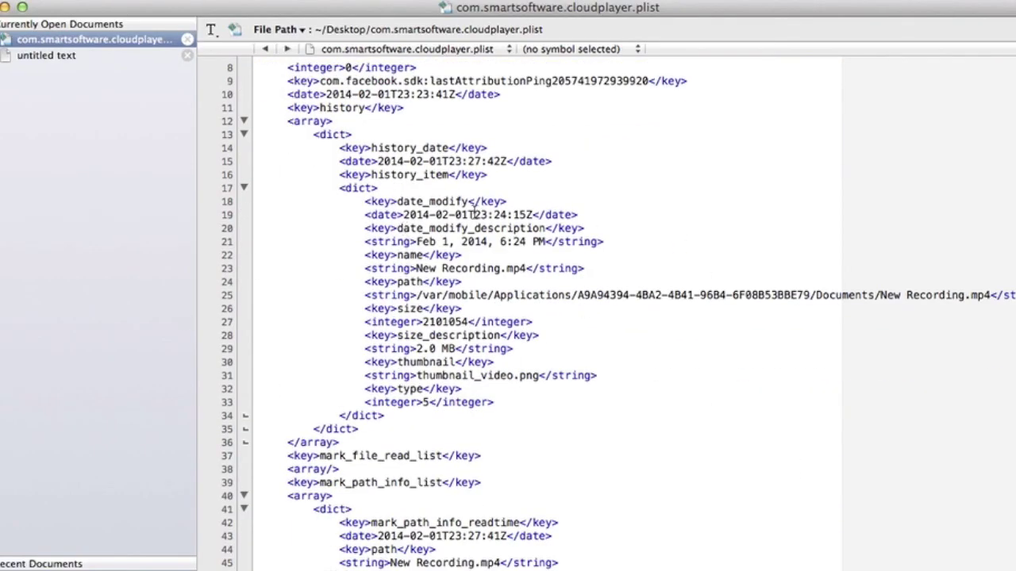
scroll(354, 208, "up", 4)
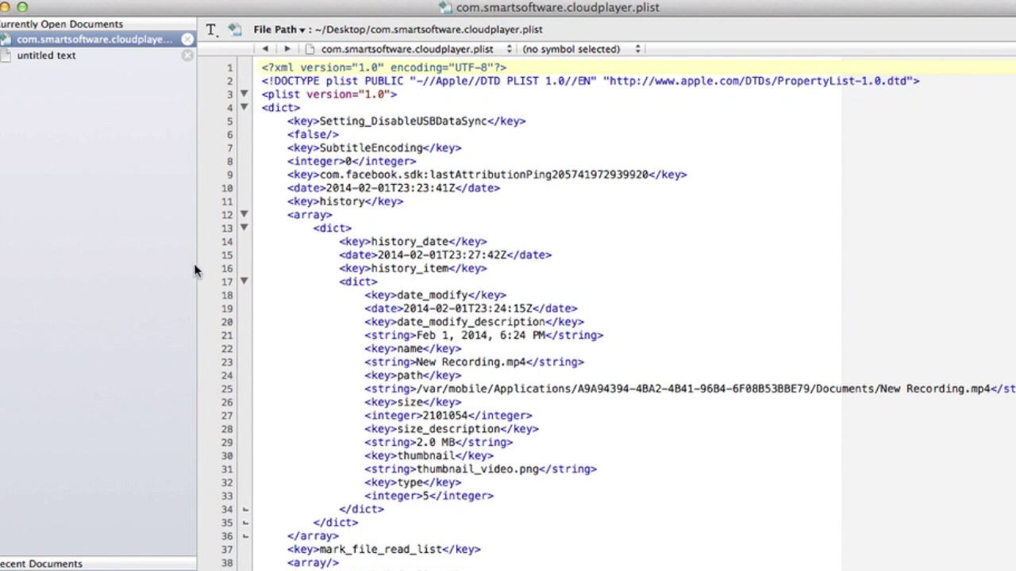
Minimize iFunBox and copy the two FULL_FEATURES code lines from the TextEdit note
left_click(317, 109)
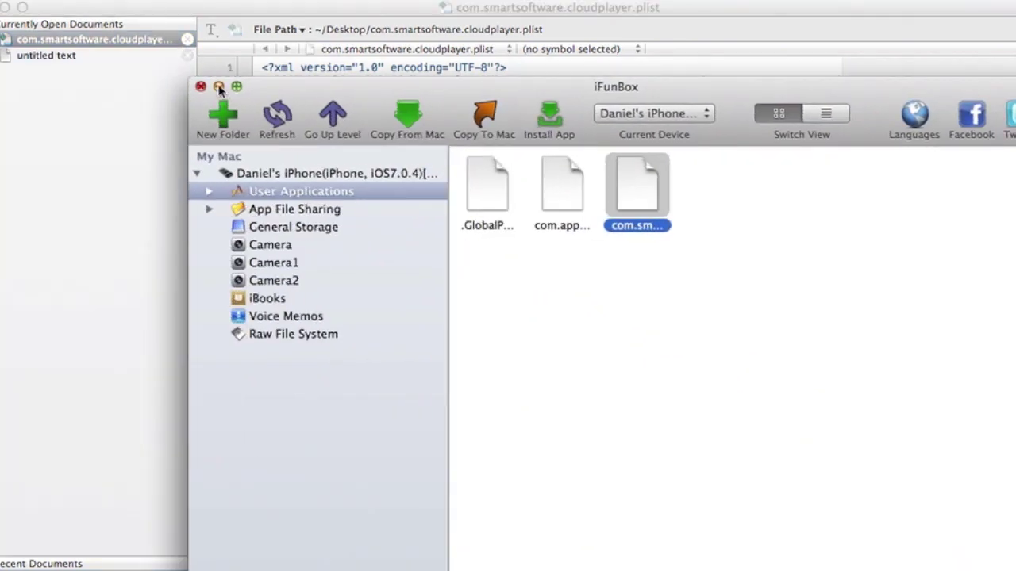
left_click(220, 92)
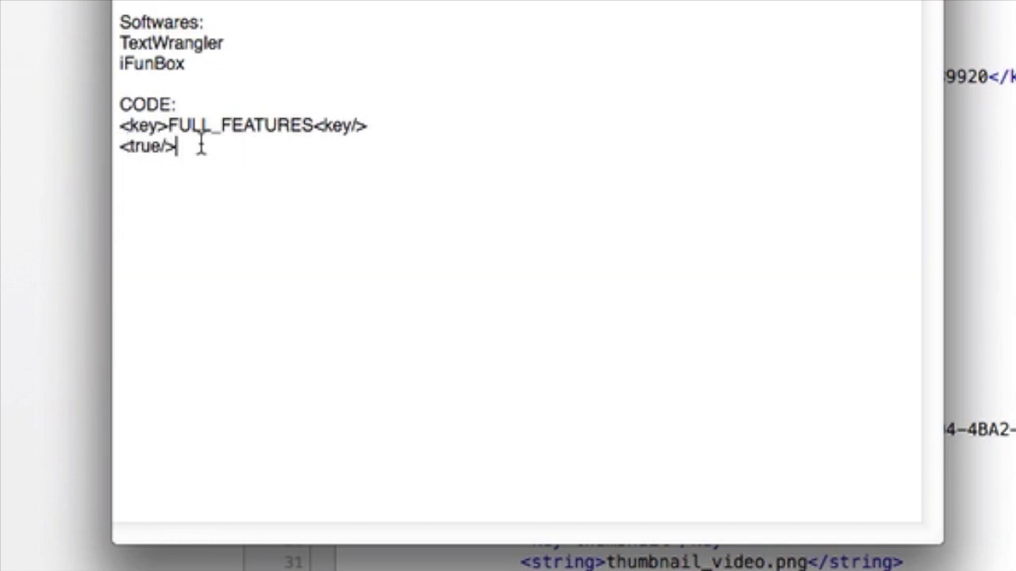
left_click_drag(119, 125, 177, 146)
key("super+c")
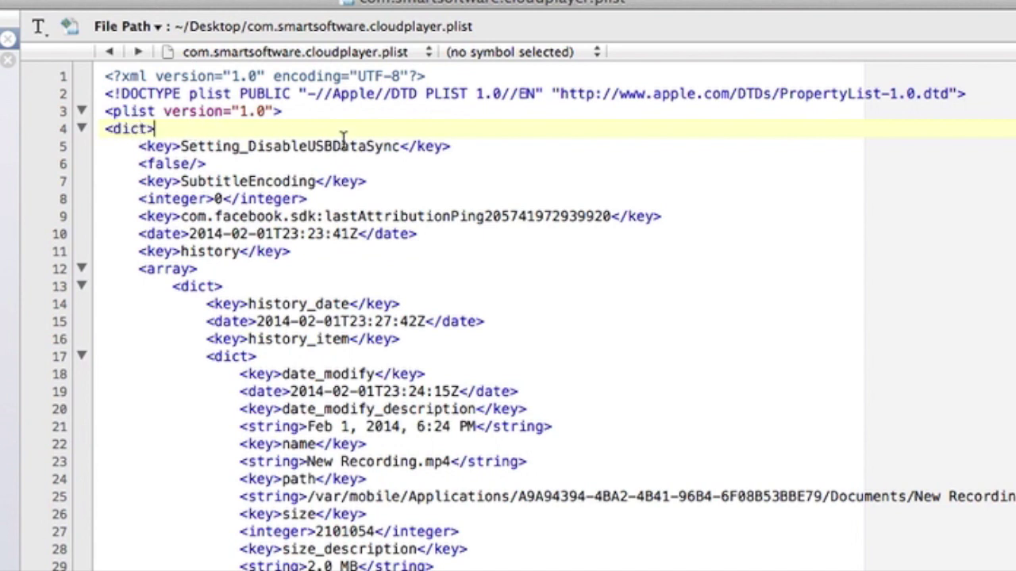
Paste the copied FULL_FEATURES code on a new indented line directly below the first <dict> tag of the plist
key("Return")
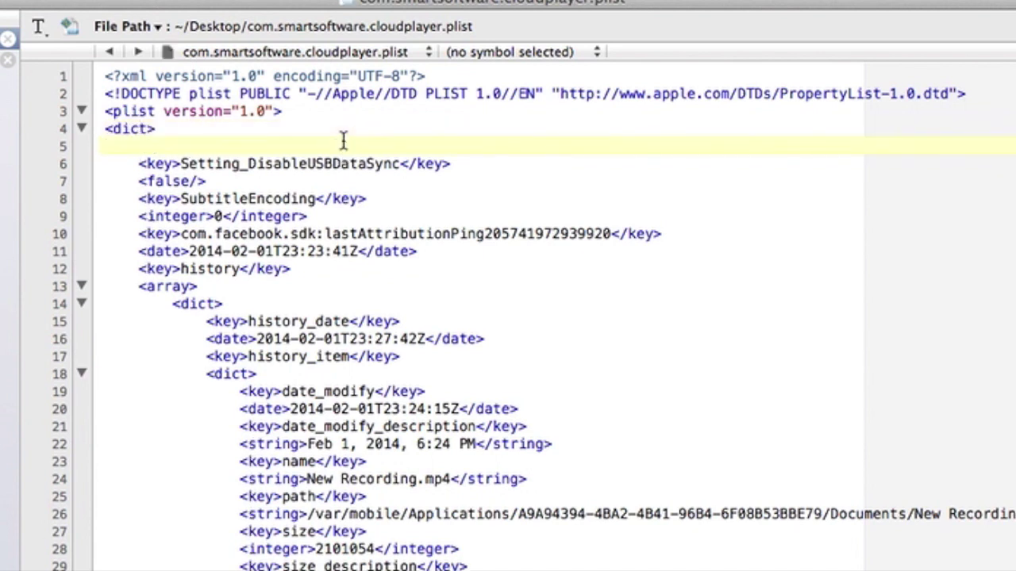
key("Tab")
key("super+v")
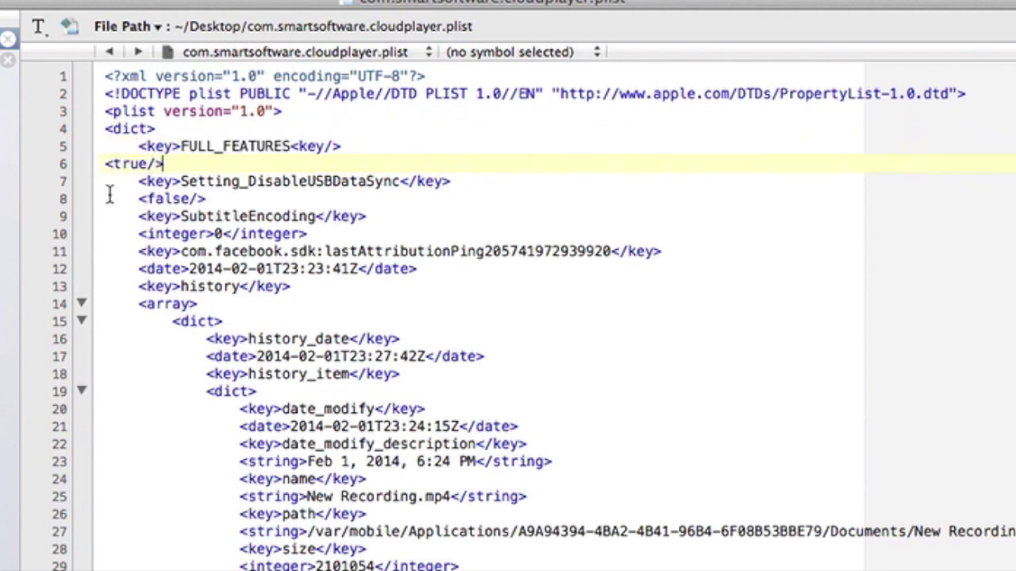
Indent the pasted <true/> line to align with the FULL_FEATURES key above it
key("Left")
key("Left")
key("Left")
key("Left")
key("Left")
key("Left")
key("Left")
key("Tab")
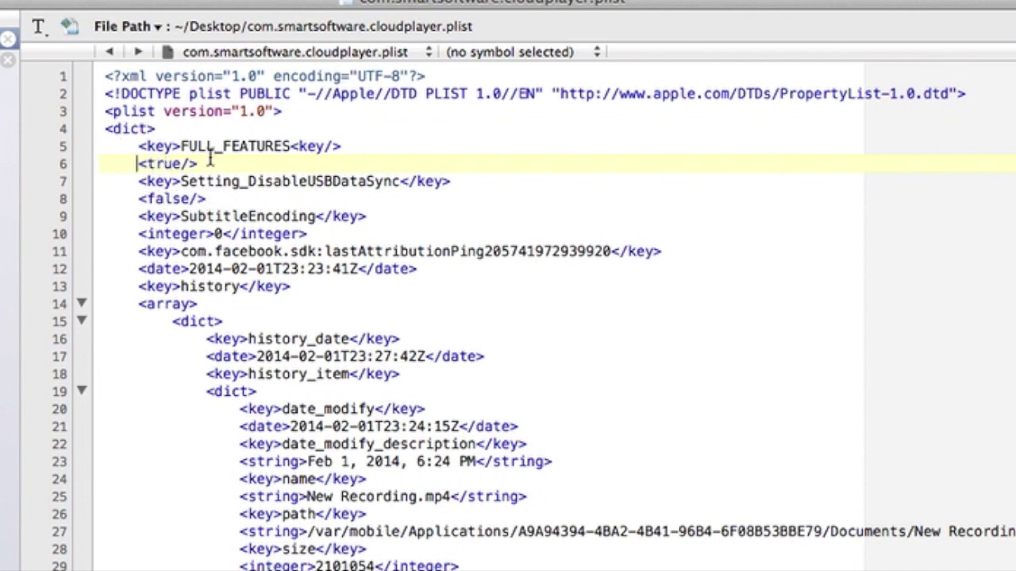
Correct the closing tag after FULL_FEATURES to </key> and save the plist
left_click(140, 146)
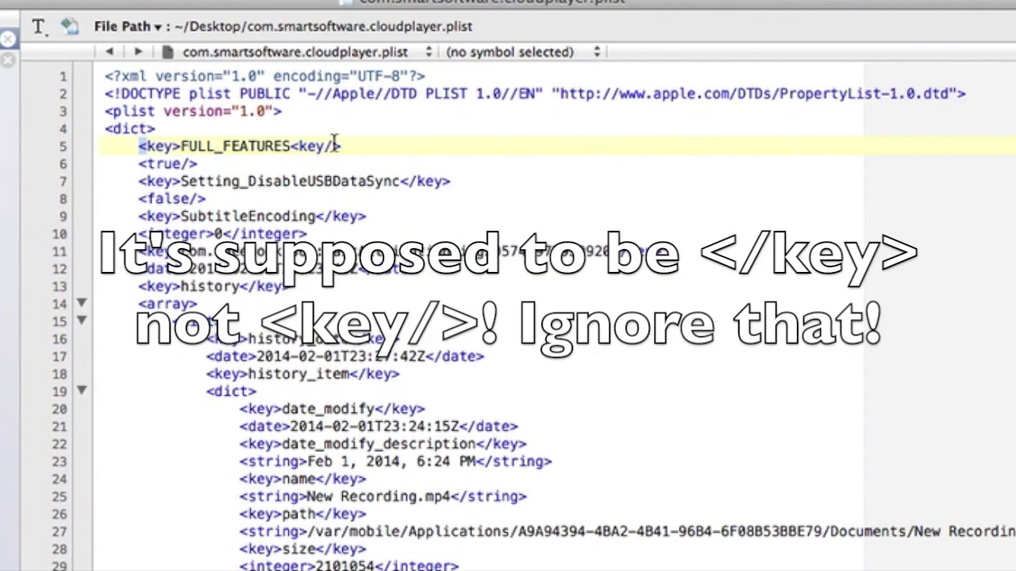
left_click(138, 163)
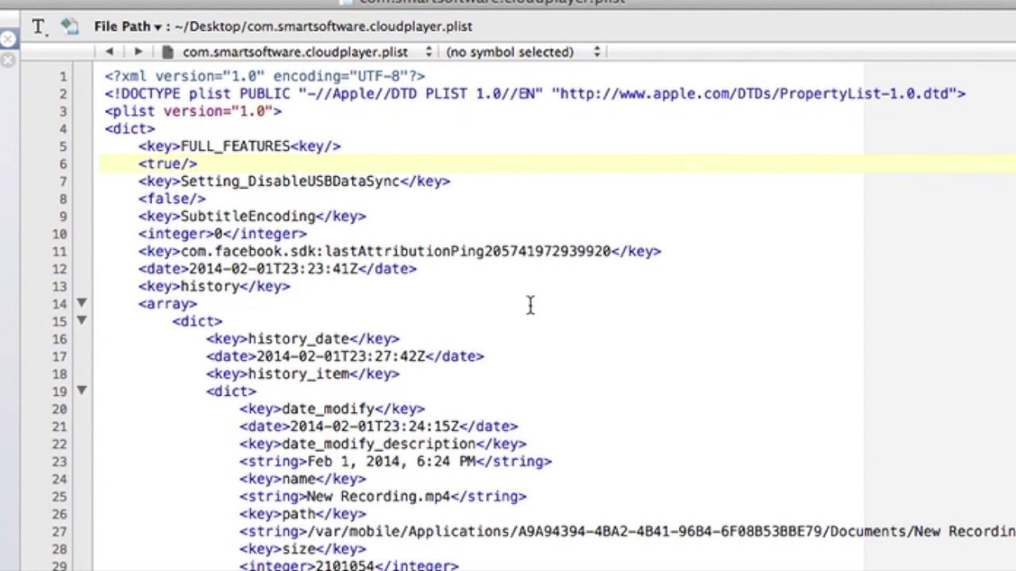
type("/")
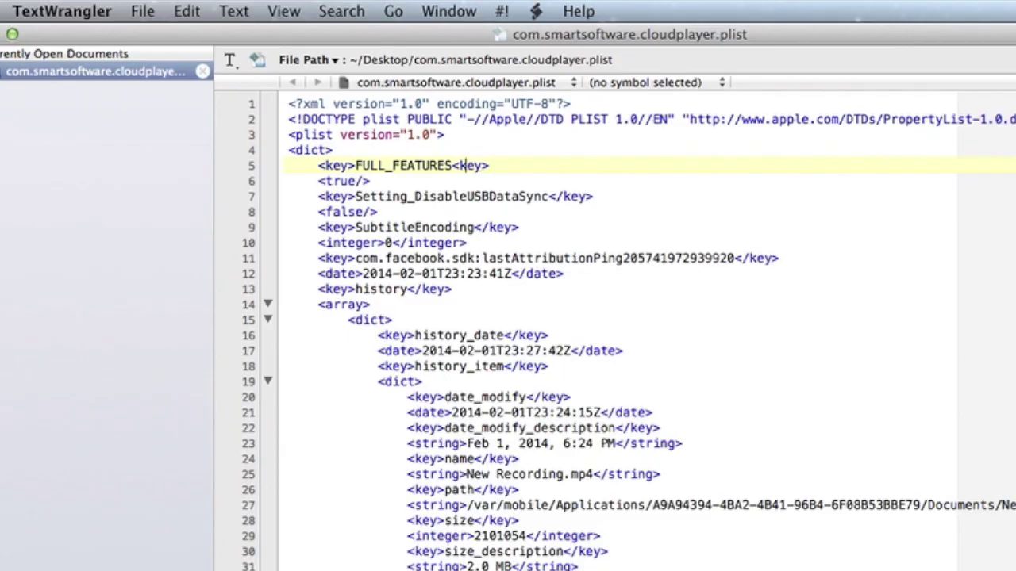
type("/")
left_click(142, 11)
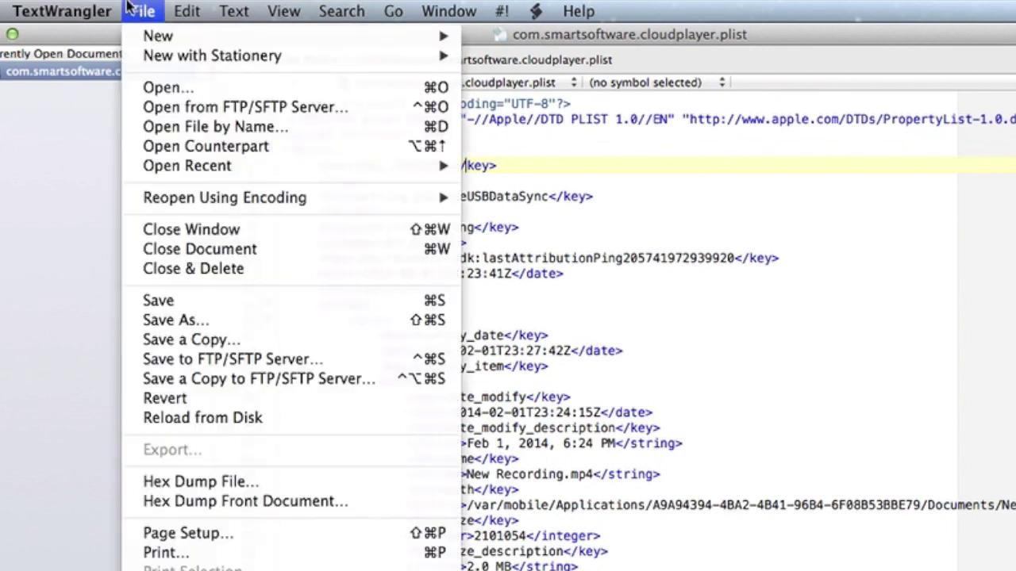
left_click(215, 300)
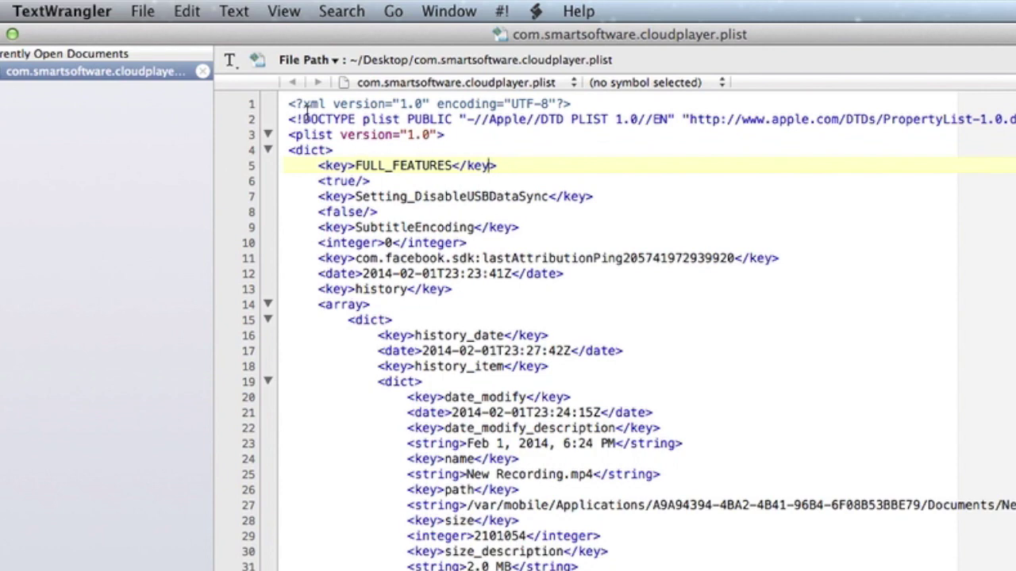
Check the two added FULL_FEATURES lines and save the plist once more
left_click_drag(321, 165, 407, 179)
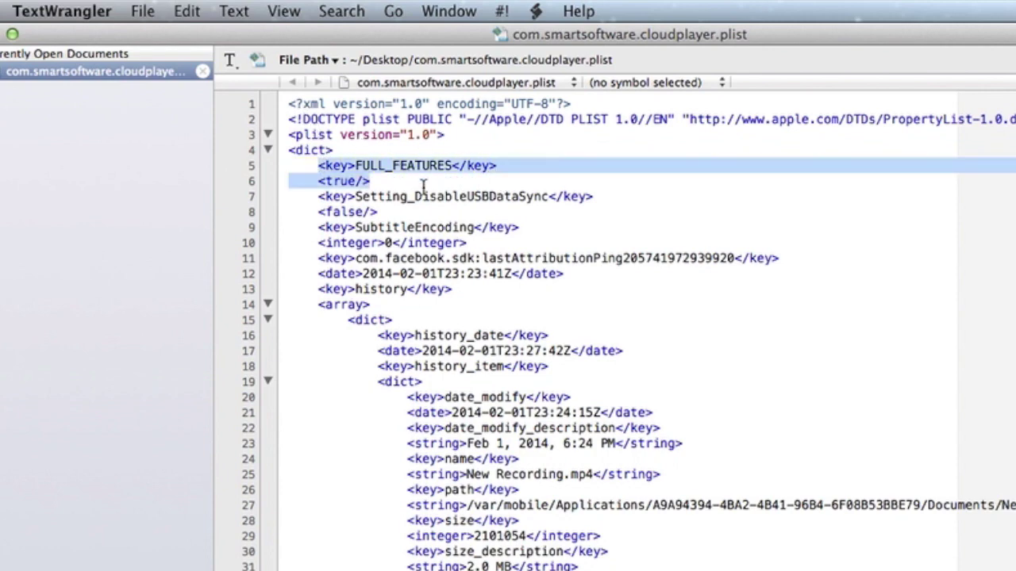
left_click(436, 194)
left_click(140, 12)
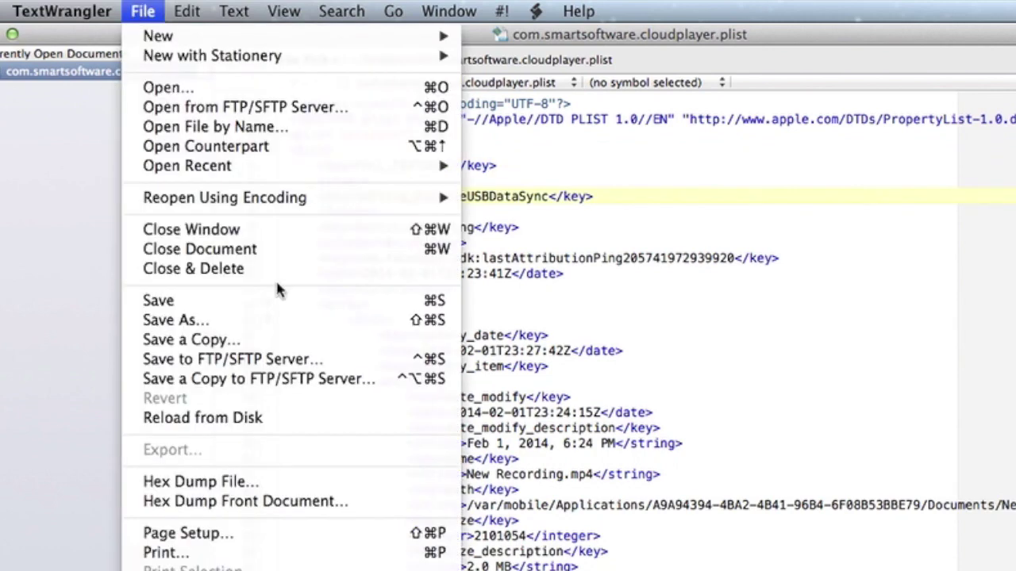
left_click(222, 304)
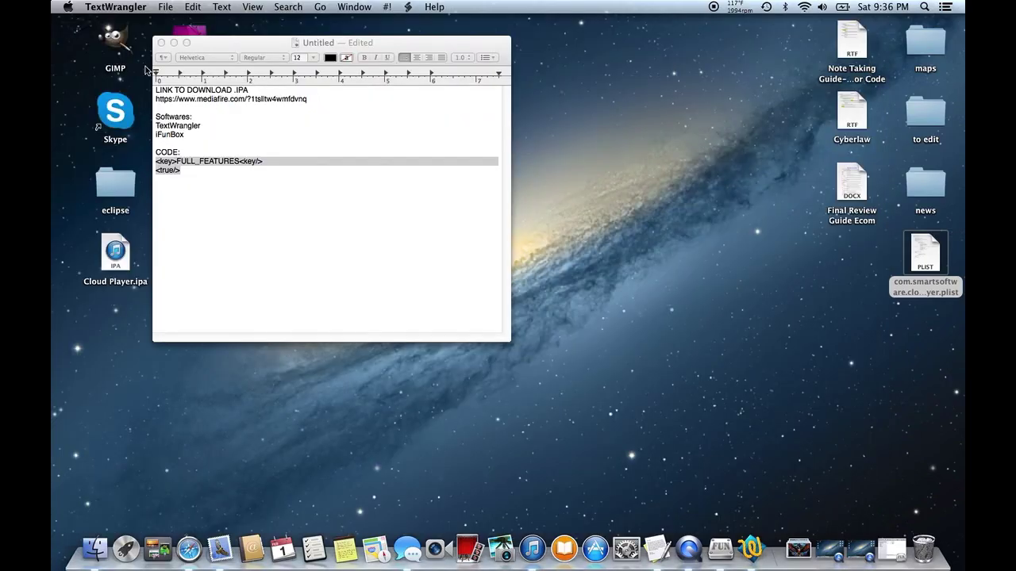
Switch to iFunBox and delete the original com.smartsoftware.cloudplayer.plist from the app's Preferences folder on the iPhone
left_click(293, 145)
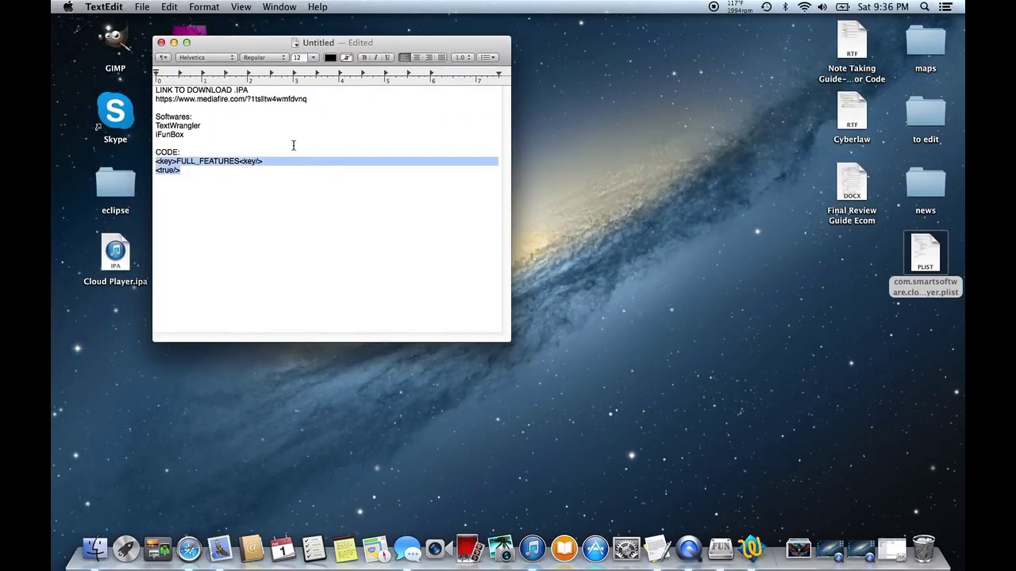
double_click(923, 265)
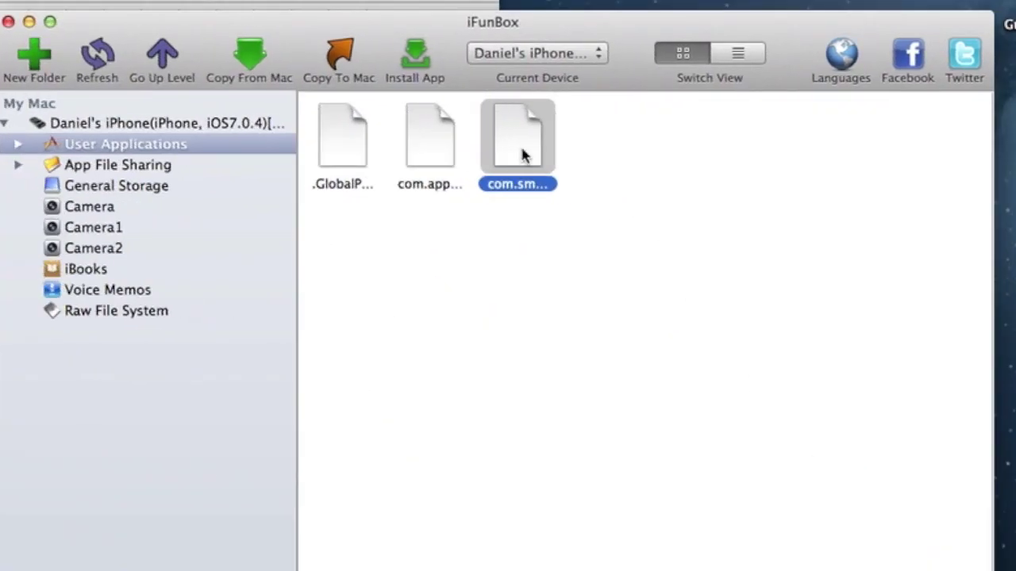
left_click(529, 242)
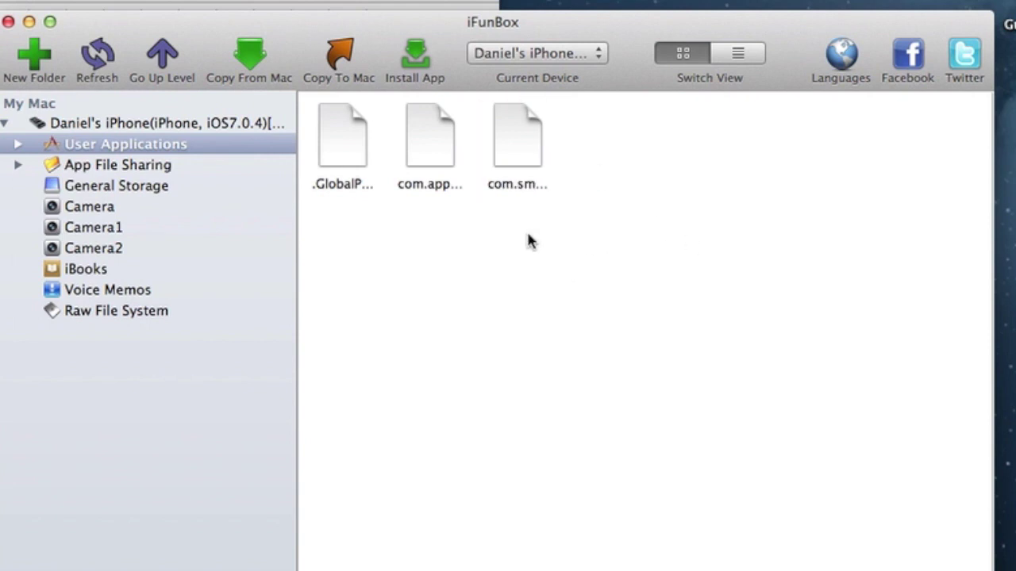
left_click(523, 160)
right_click(529, 148)
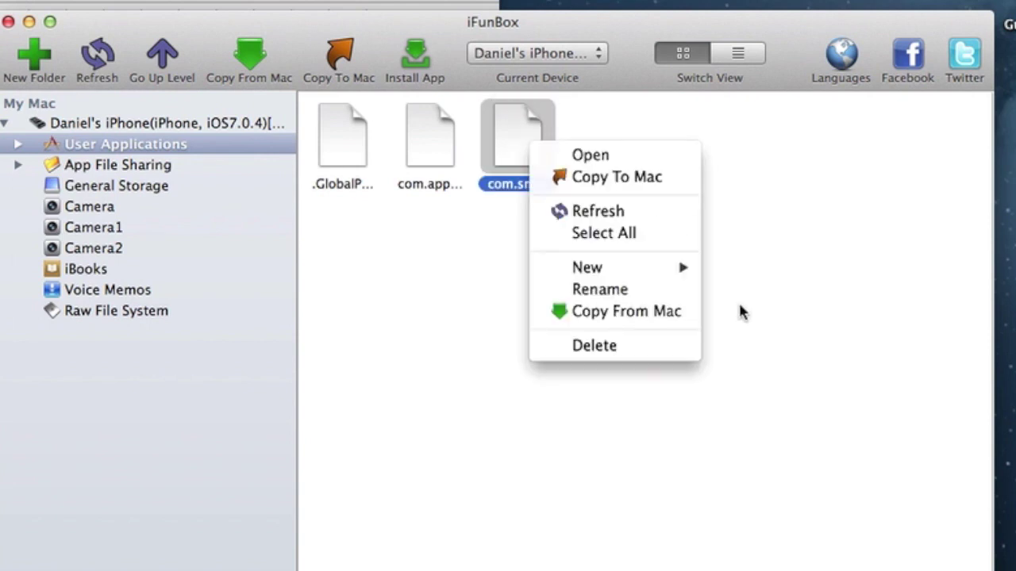
left_click(633, 344)
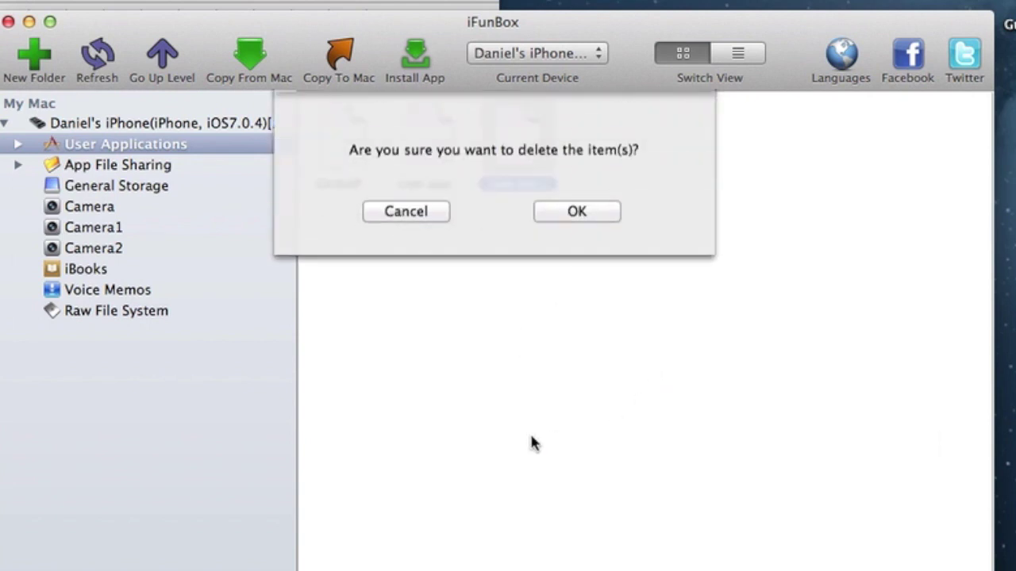
left_click(573, 220)
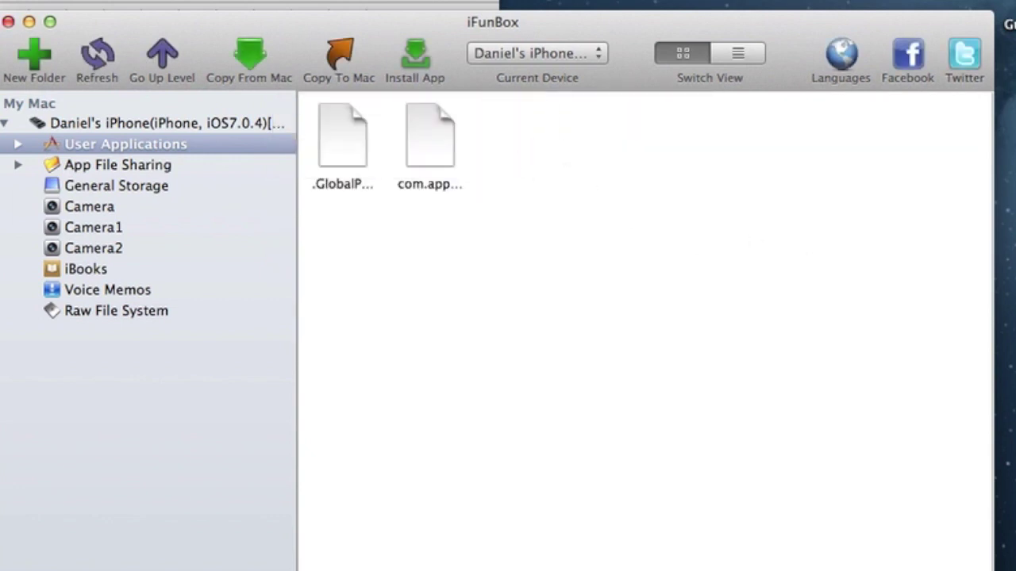
Copy the edited plist from the desktop into the app's Preferences folder and refresh the file list
left_click_drag(1015, 357, 640, 166)
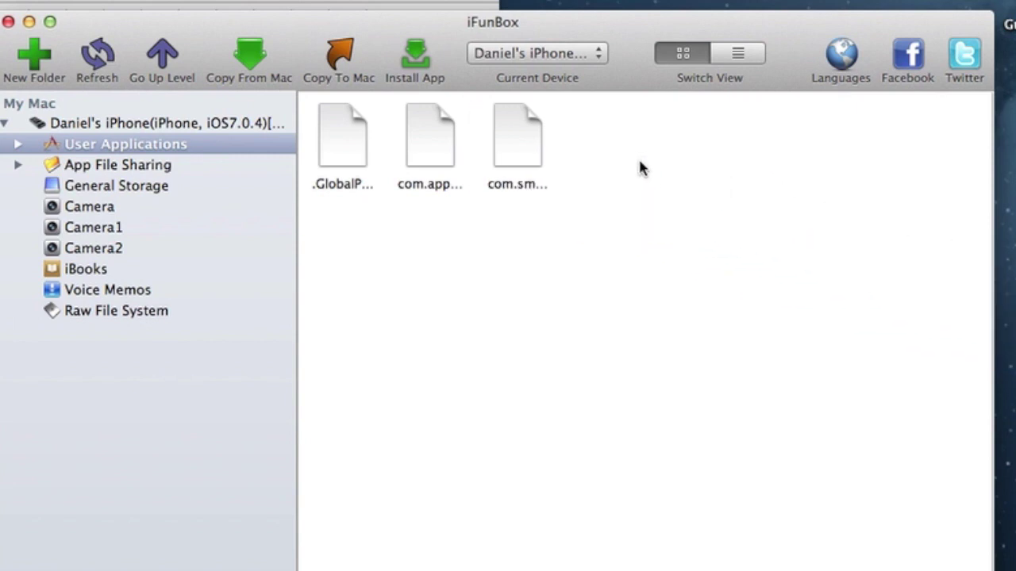
left_click(97, 53)
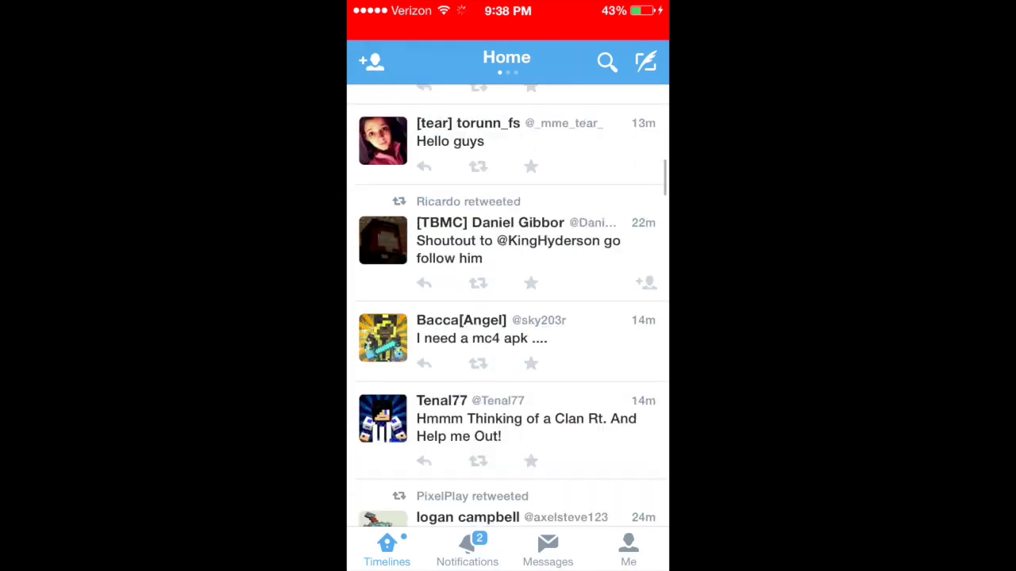
scroll(508, 318, "up", 10)
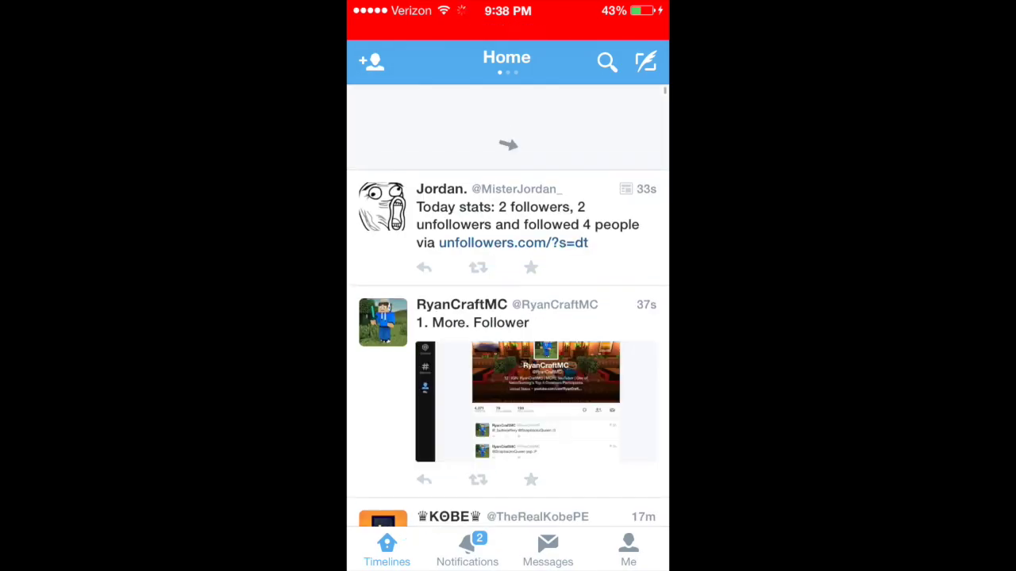
scroll(508, 317, "down", 10)
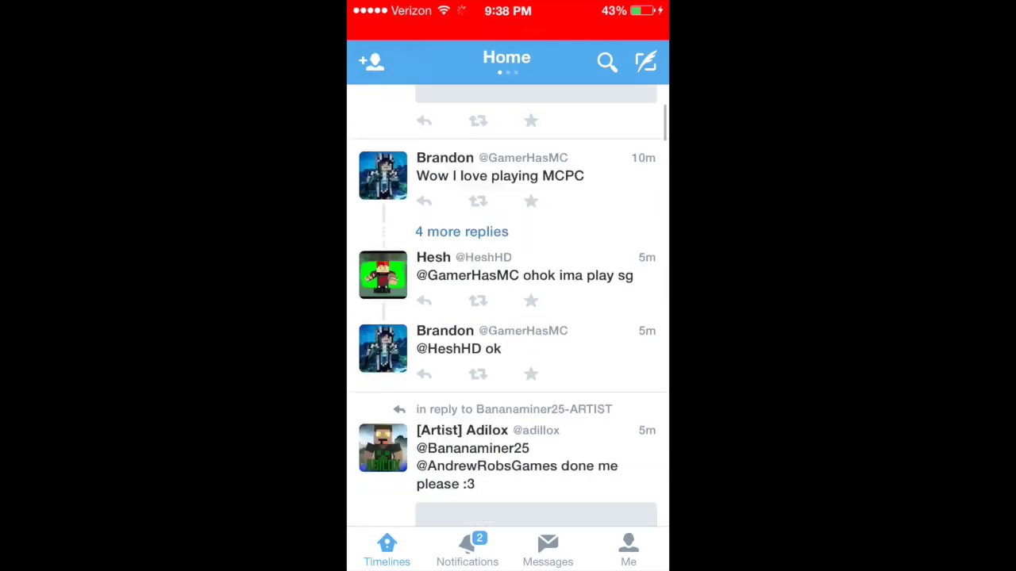
scroll(508, 317, "up", 10)
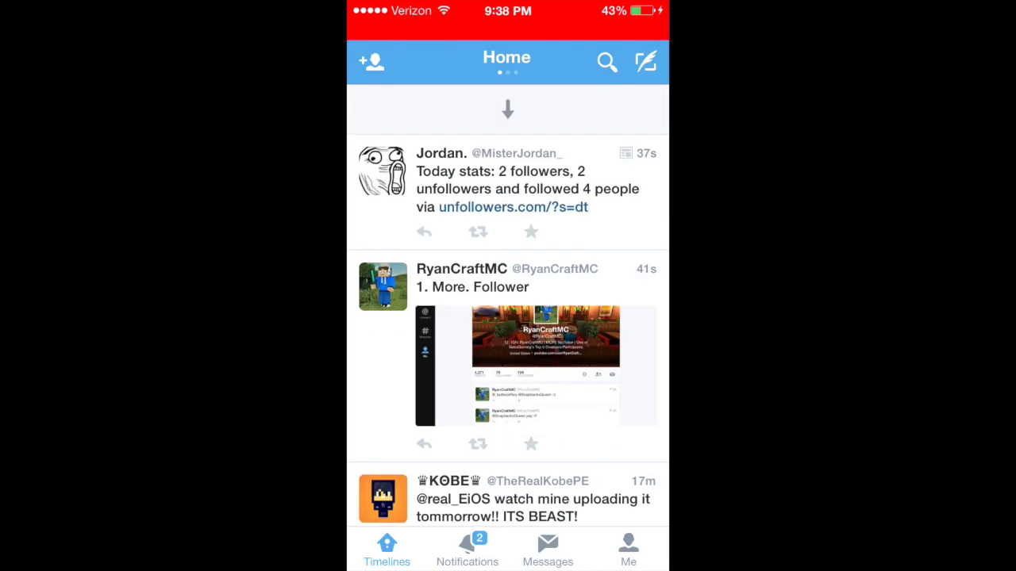
Leave Twitter and return to the first page of the iPhone home screen
key("super")
mouse_move(603, 277)
left_mouse_down()
mouse_move(412, 277)
mouse_move(603, 278)
left_mouse_up()
left_click_drag(413, 278, 604, 278)
left_click_drag(508, 198, 508, 333)
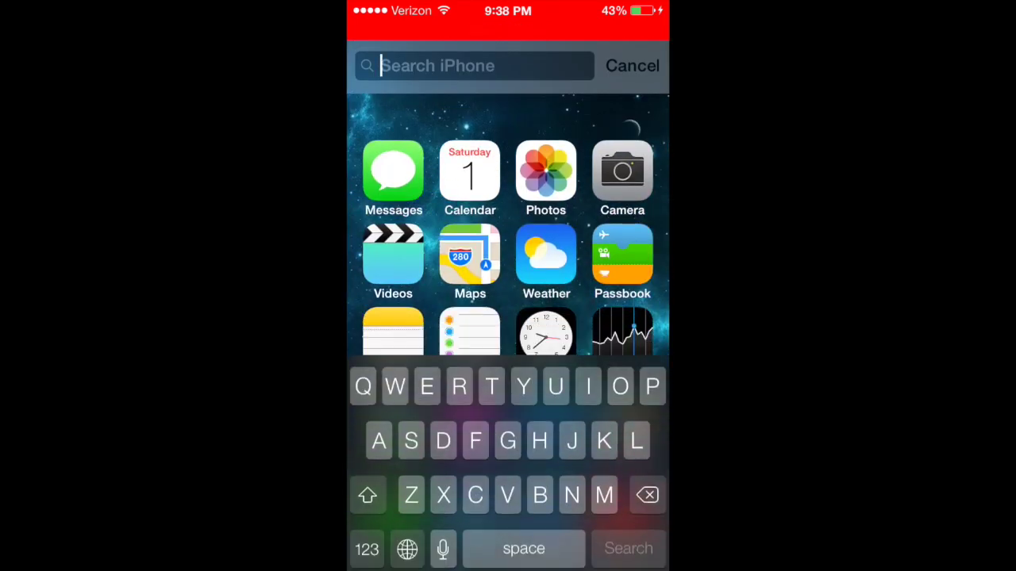
key("super")
mouse_move(603, 278)
left_mouse_down()
mouse_move(412, 278)
mouse_move(603, 277)
left_mouse_up()
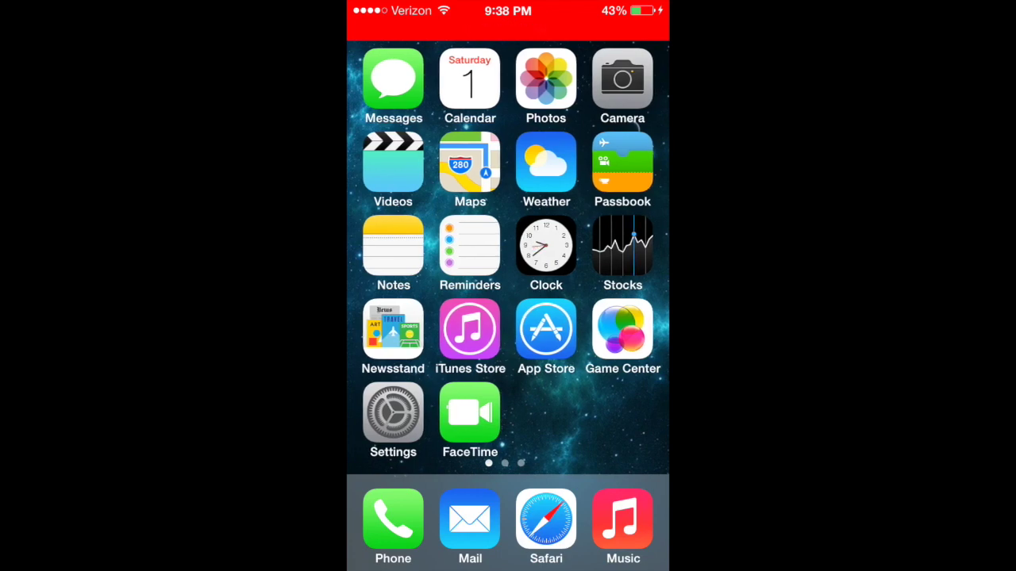
left_click_drag(603, 278, 396, 278)
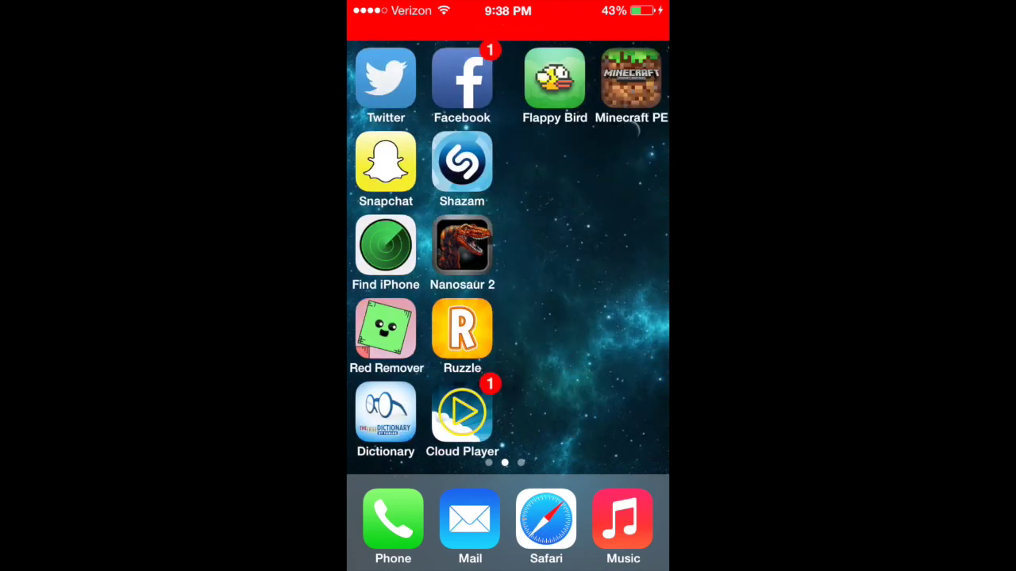
left_click_drag(508, 199, 508, 333)
left_click(632, 66)
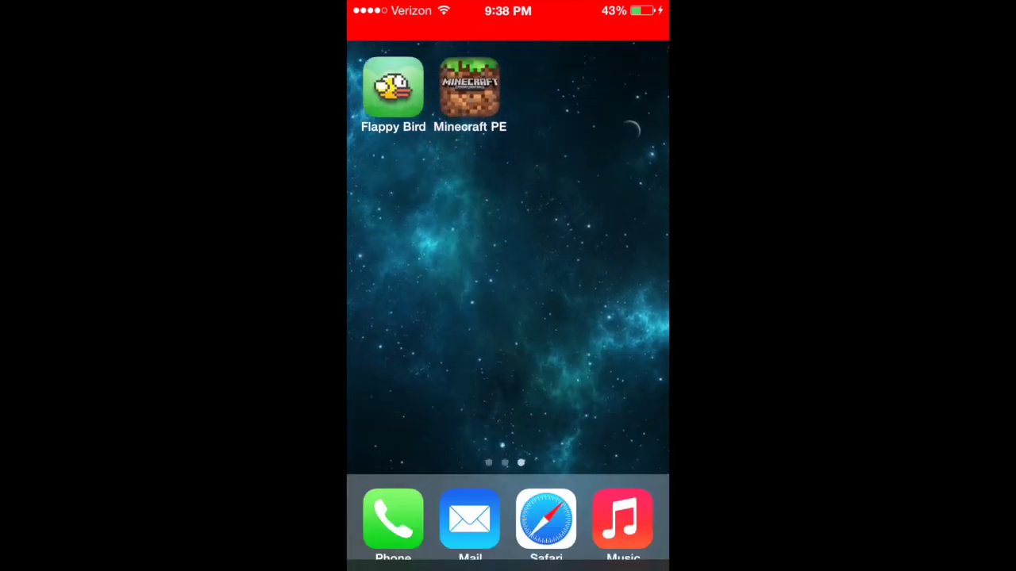
left_click_drag(397, 277, 603, 277)
mouse_move(396, 278)
left_mouse_down()
mouse_move(603, 278)
mouse_move(397, 278)
left_mouse_up()
left_click_drag(508, 198, 508, 333)
left_click(631, 65)
left_click_drag(396, 277, 603, 278)
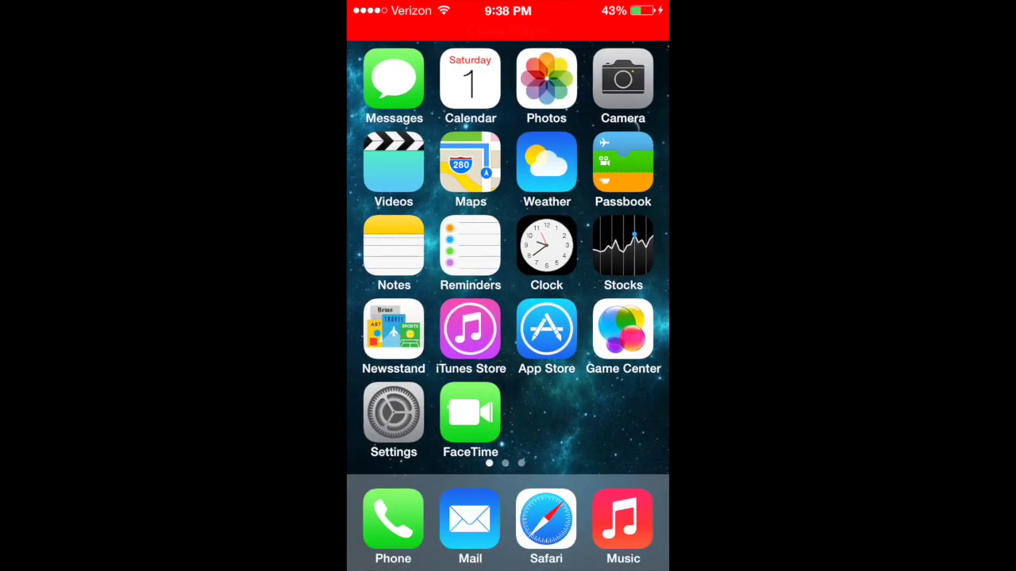
left_click_drag(619, 239, 381, 238)
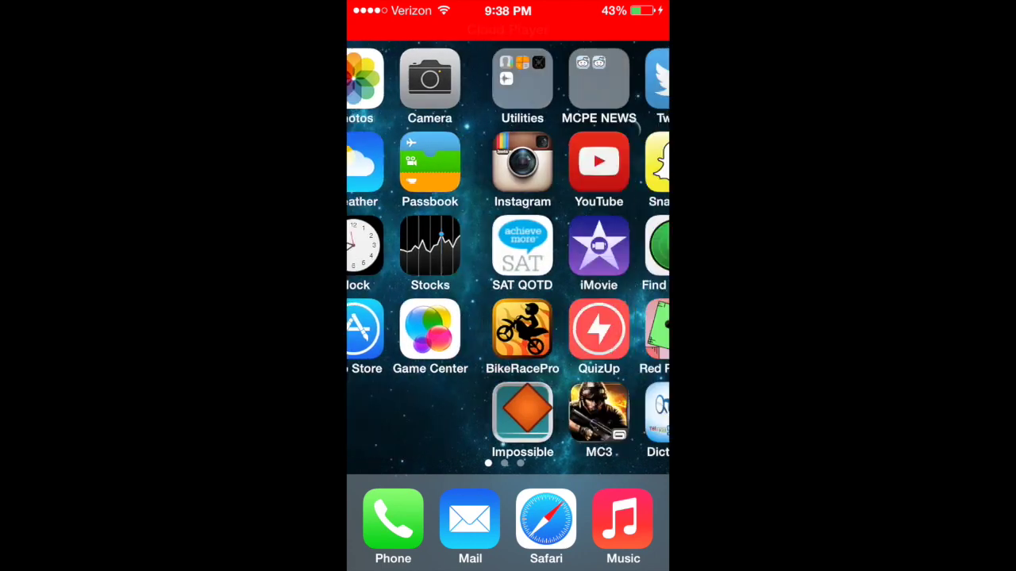
mouse_move(508, 199)
left_mouse_down()
mouse_move(508, 333)
mouse_move(508, 199)
left_mouse_up()
left_click_drag(381, 238, 619, 238)
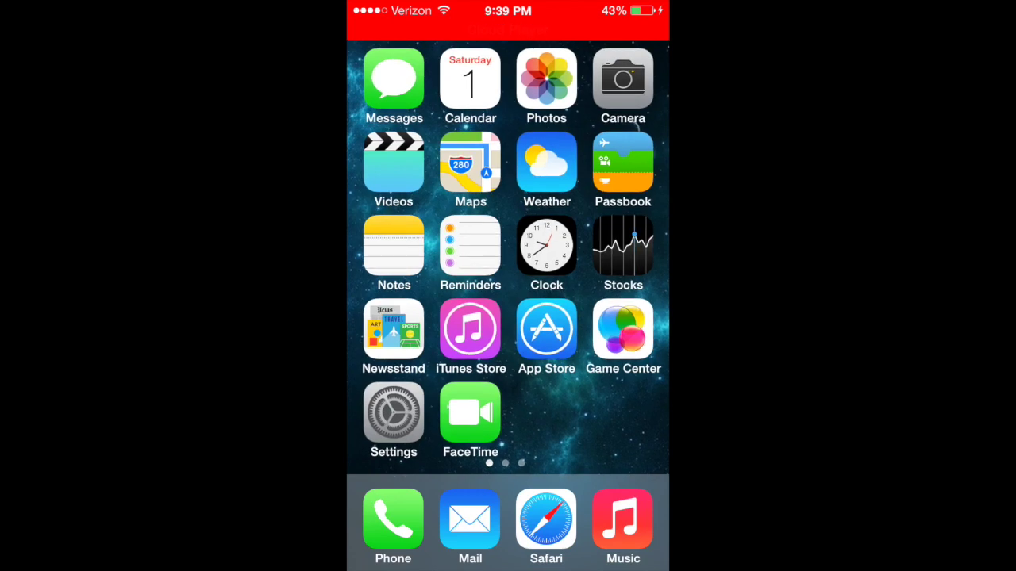
mouse_move(619, 238)
left_mouse_down()
mouse_move(381, 239)
mouse_move(619, 238)
left_mouse_up()
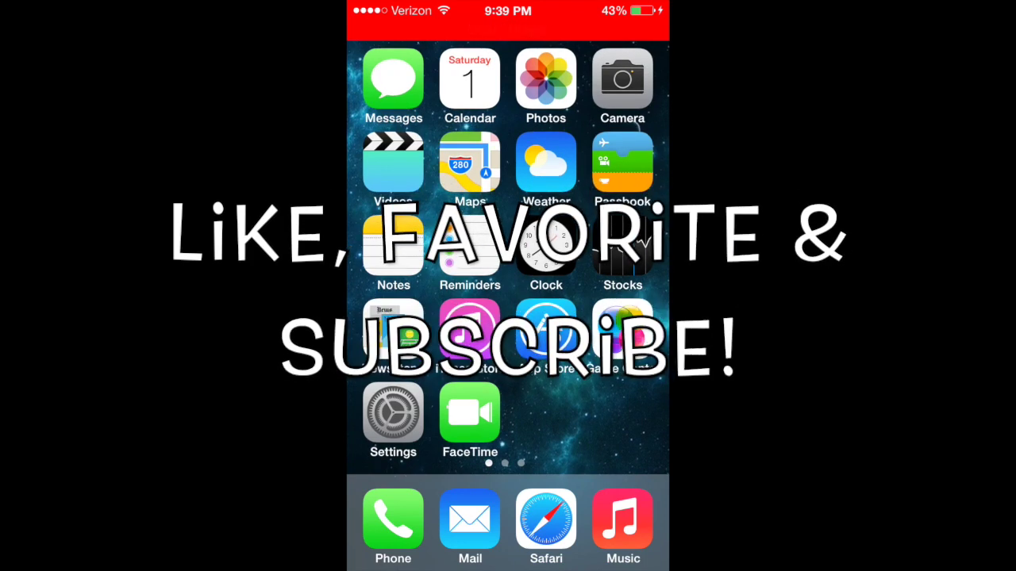